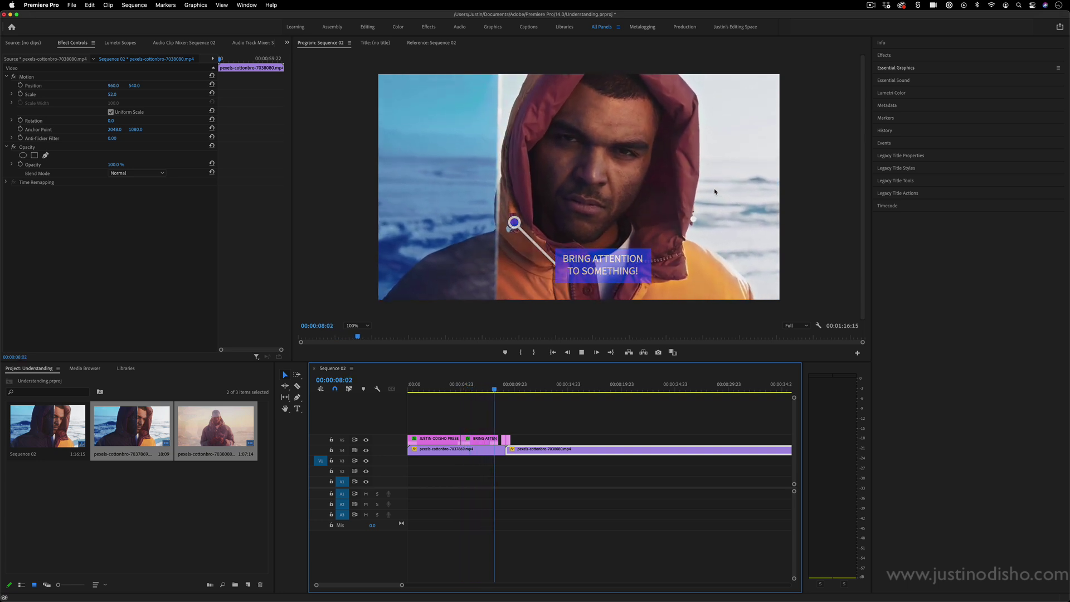
Step: Show the Angled templates in Essential Graphics Browse and select the three existing graphic clips
click(903, 68)
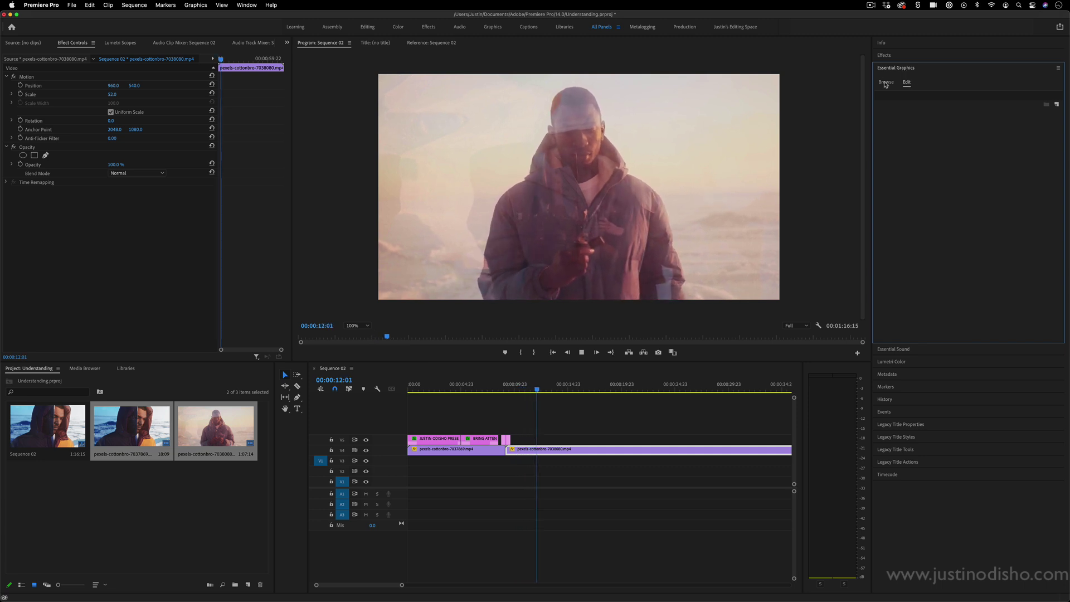
click(886, 82)
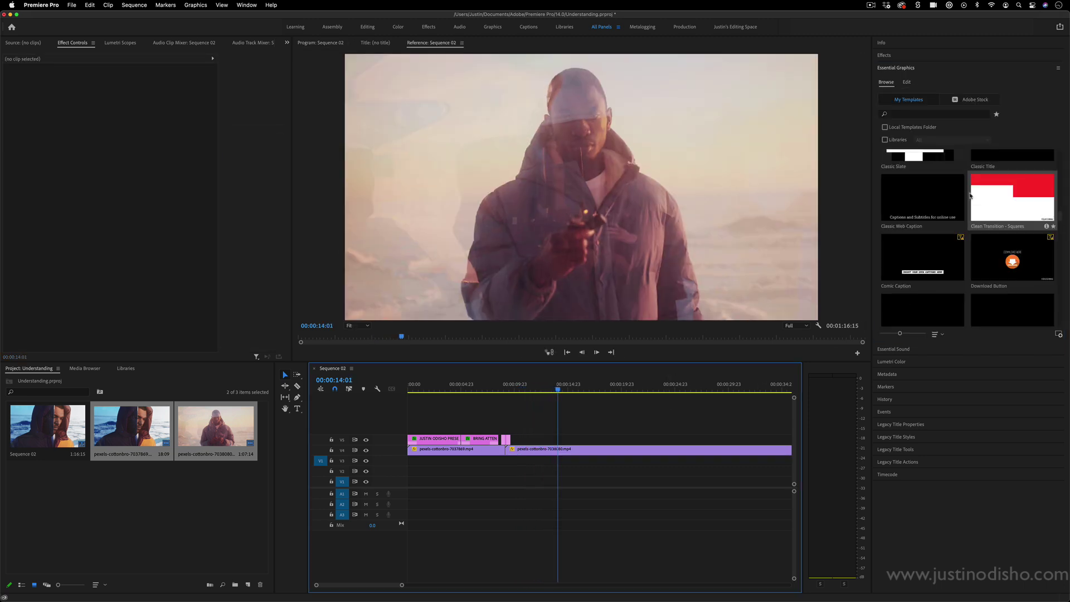
scroll(955, 193, up, 10)
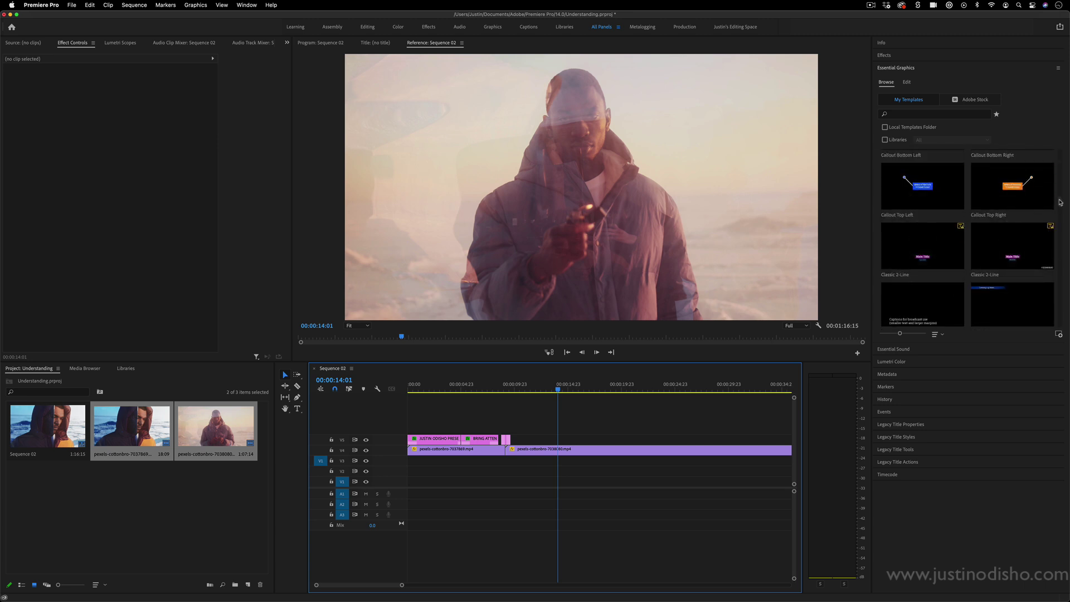
scroll(1067, 171, up, 5)
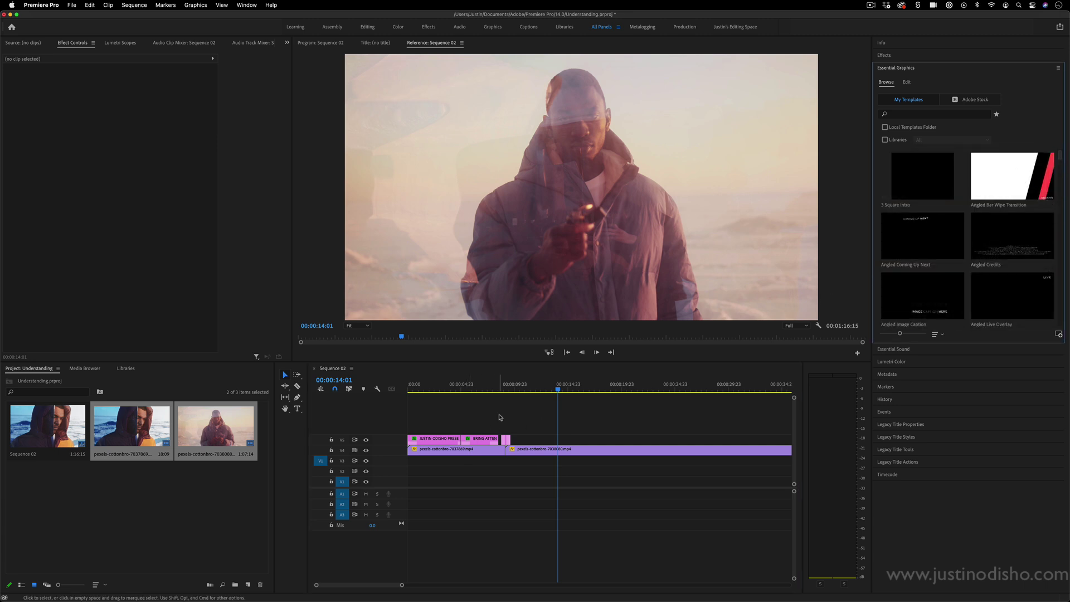
drag(501, 387, 483, 389)
drag(560, 416, 407, 444)
Step: Replace the old graphics with an Angled Credits clip above the first clip, viewed at 00:00:05:17
key(Delete)
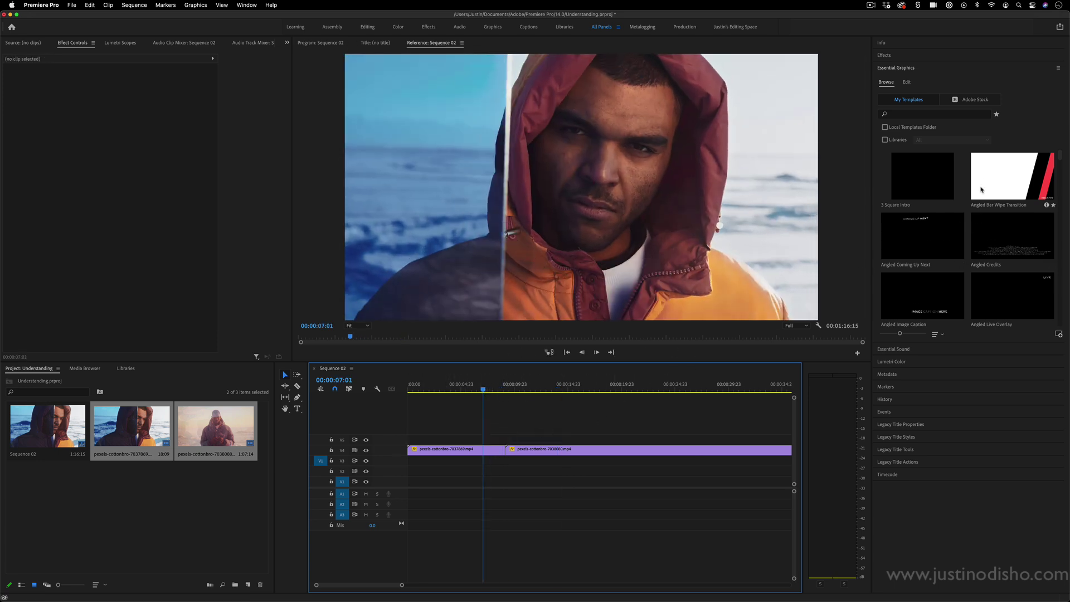
drag(997, 243, 474, 444)
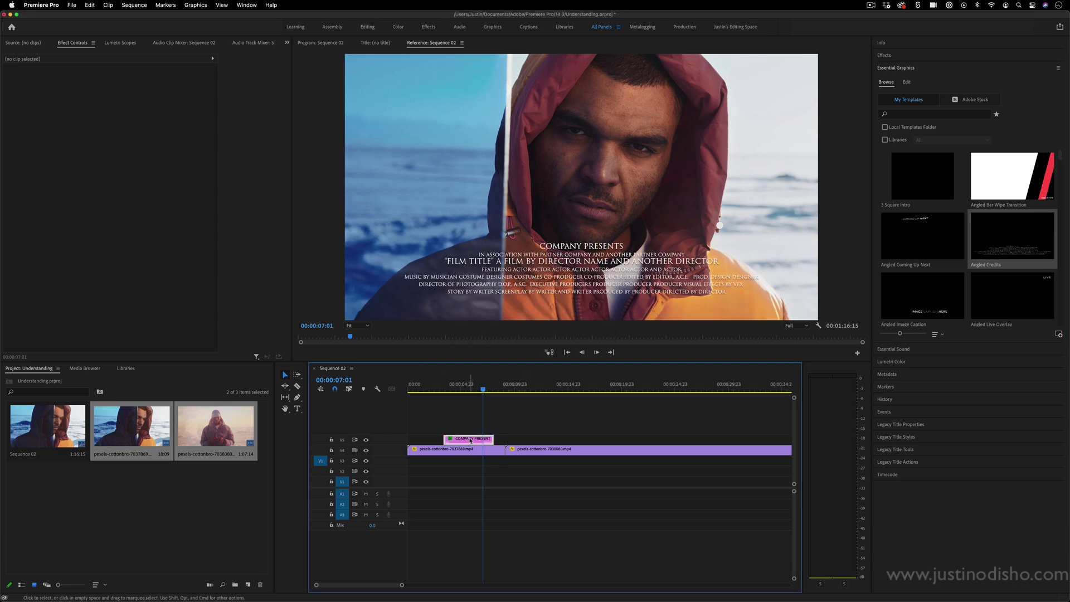
click(483, 442)
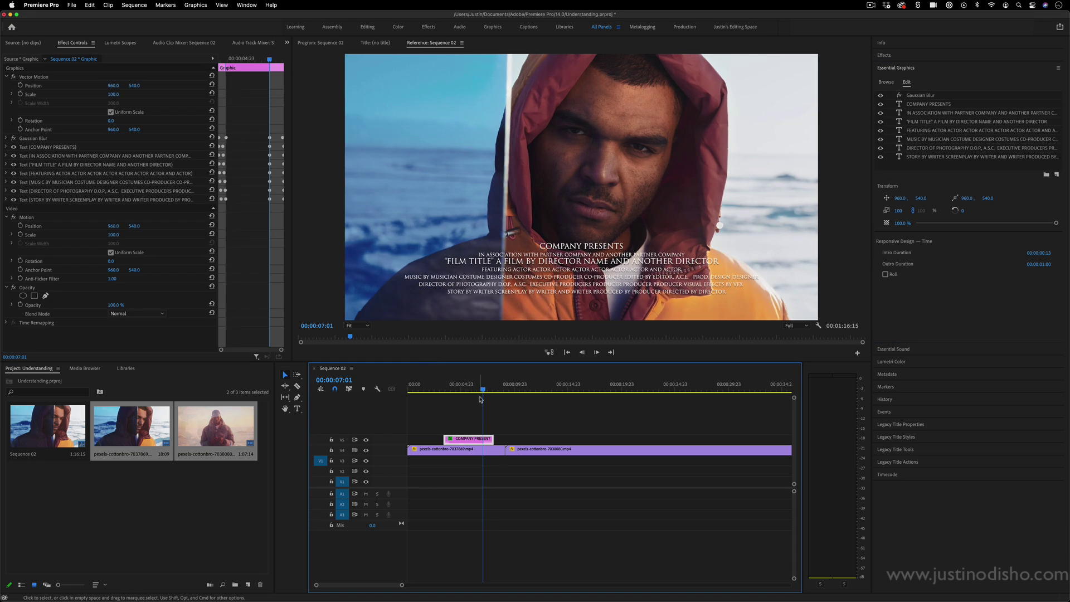
drag(482, 392, 469, 392)
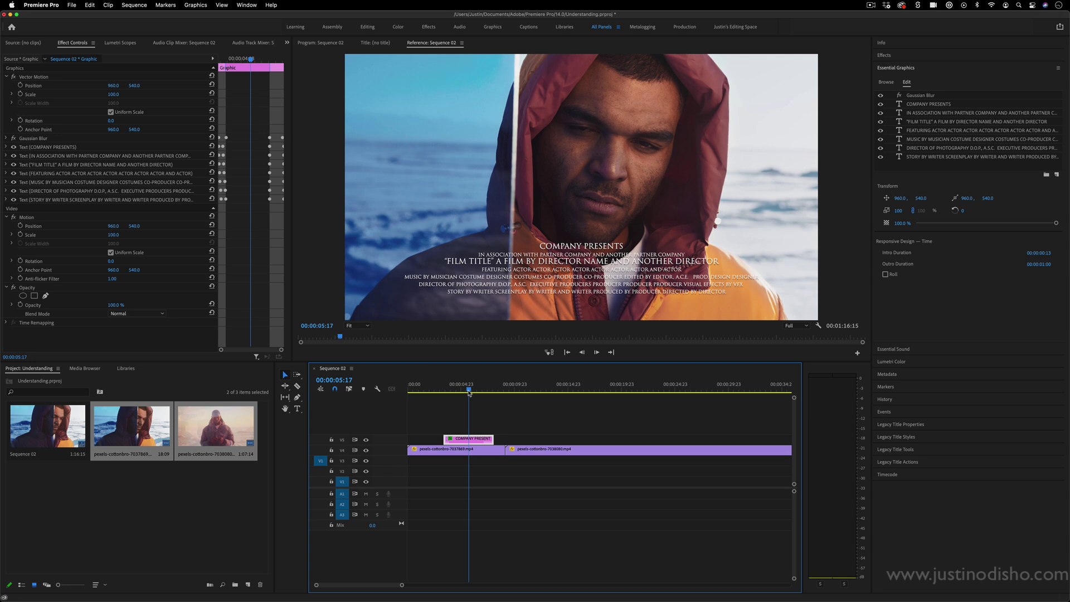
key(shift+4)
click(900, 68)
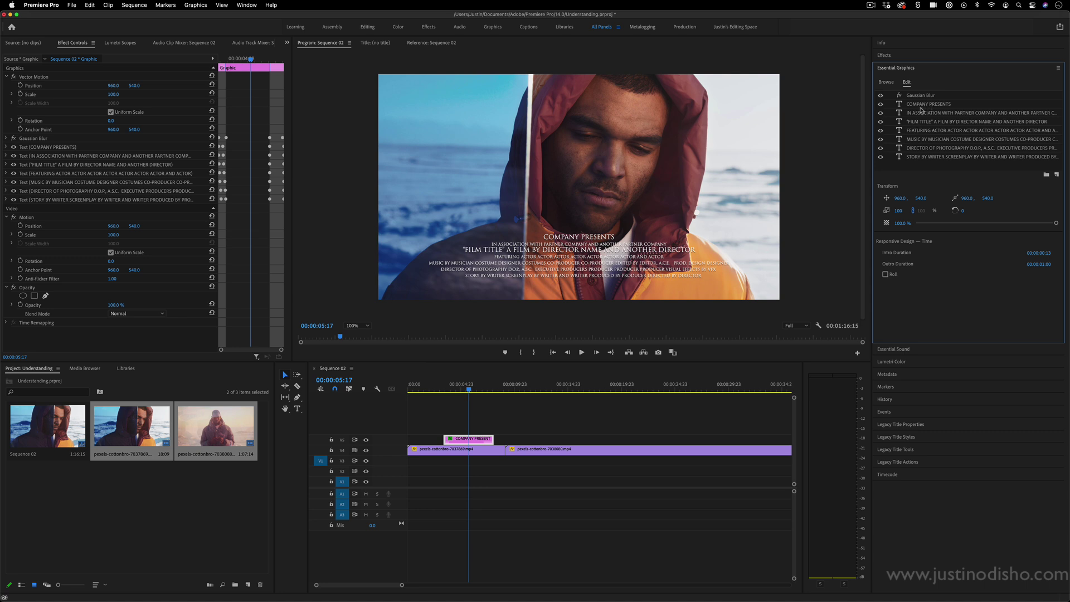
Step: Retype the COMPANY PRESENTS line as the creator's name followed by PRESENTS
click(920, 105)
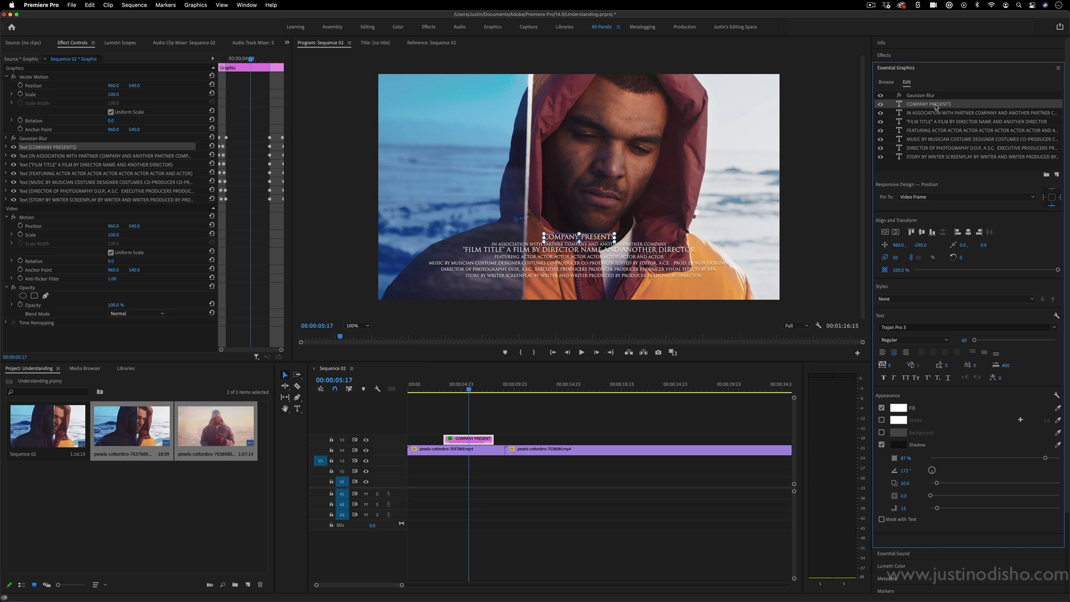
double_click(930, 105)
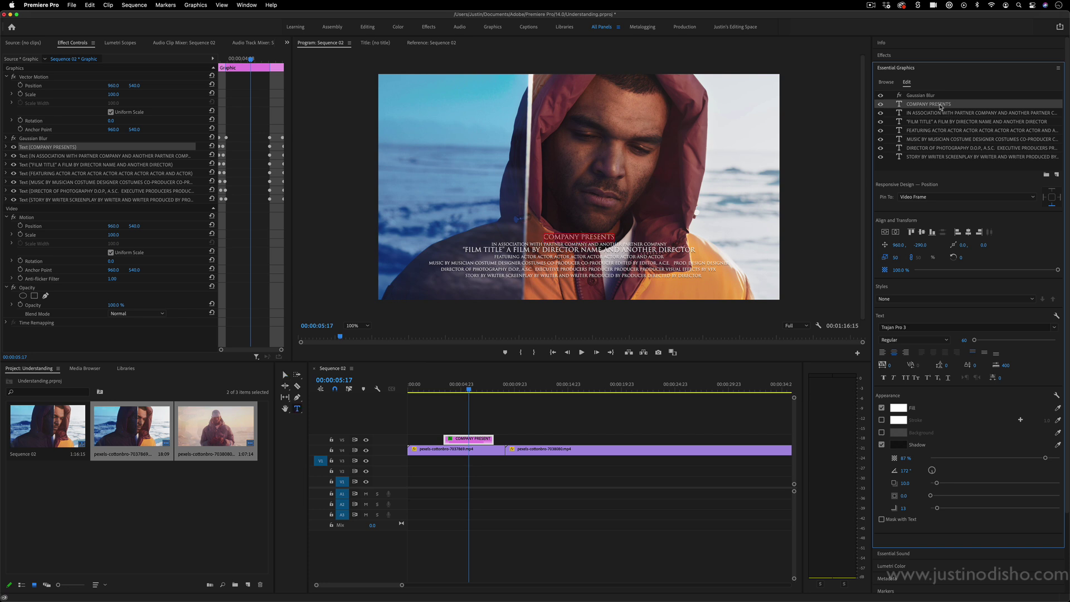
text(JUSTIN OD)
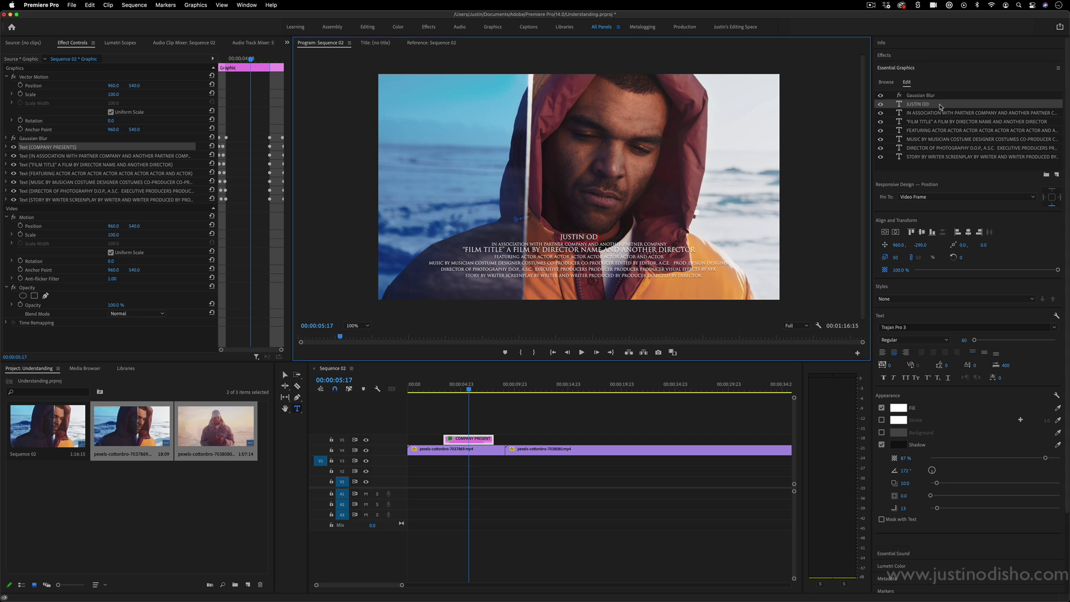
text(ISHO PRESENTS)
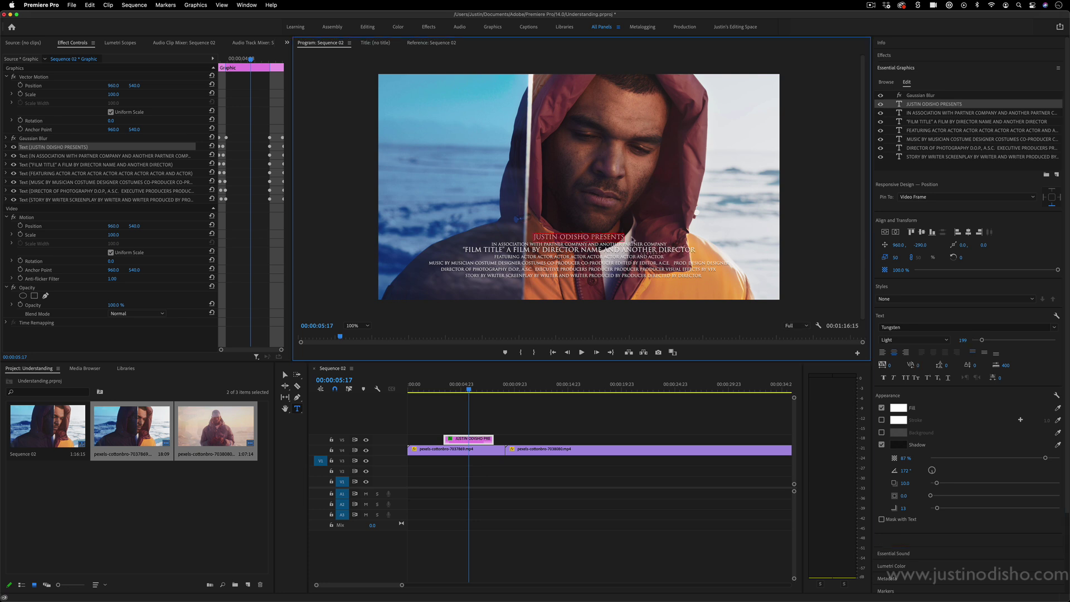
mouse_move(974, 339)
mouse_down()
mouse_move(995, 340)
mouse_move(975, 341)
mouse_up()
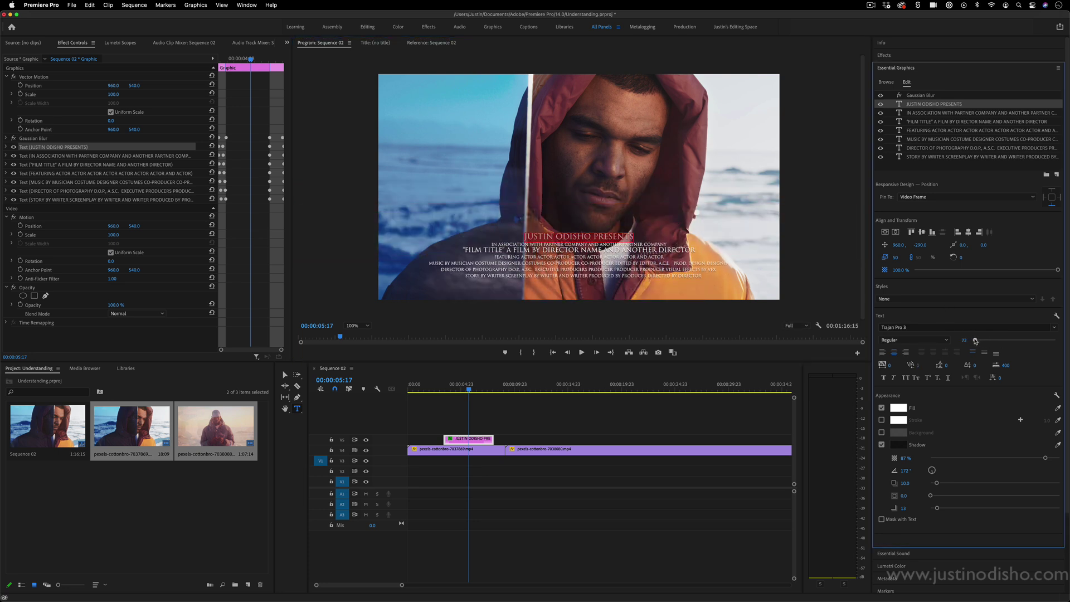
Step: Fill the FEATURING text layer with yellow FFFF00
click(944, 113)
click(945, 121)
click(945, 130)
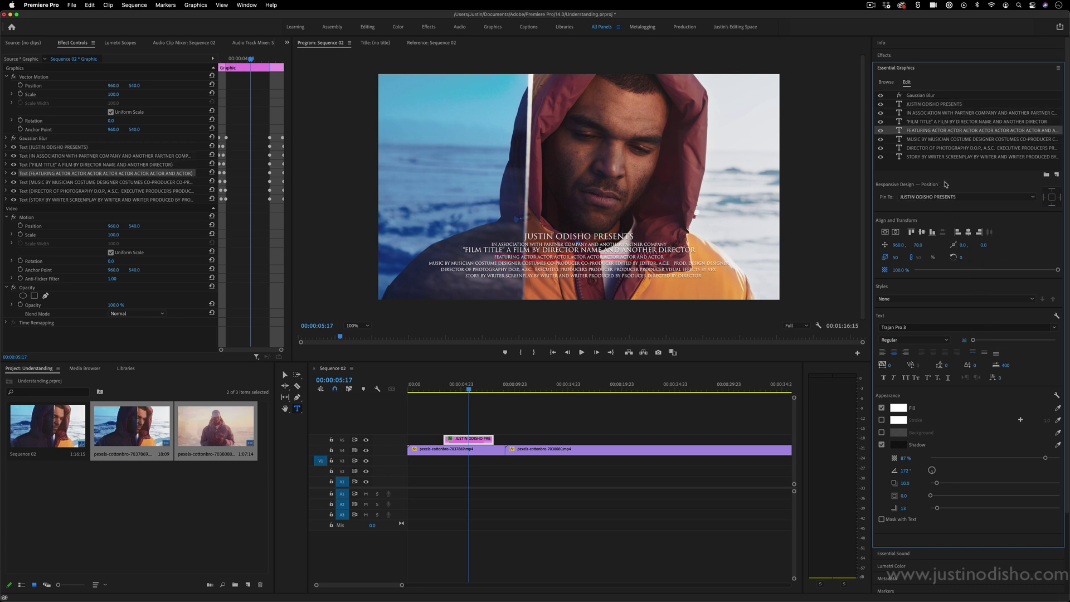
click(898, 410)
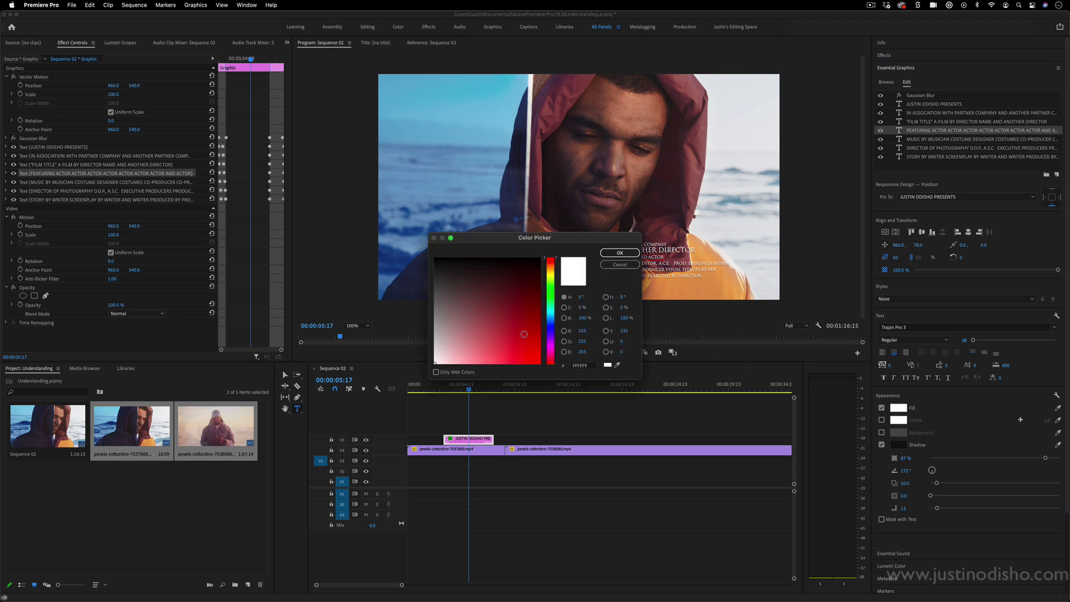
click(533, 331)
drag(550, 268, 550, 275)
drag(500, 302, 541, 363)
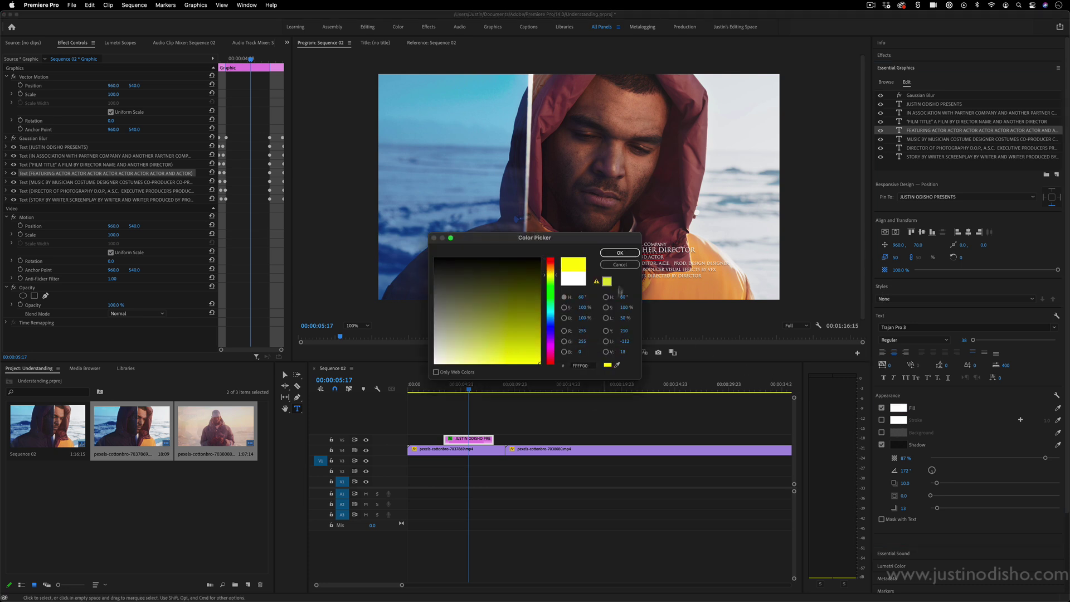
click(620, 252)
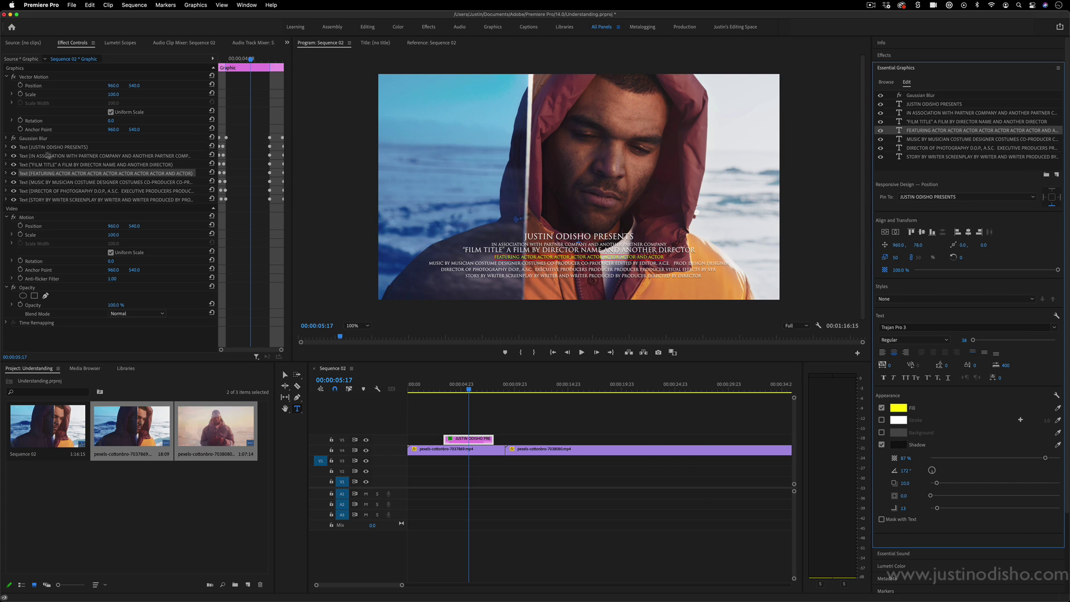
drag(467, 389, 444, 393)
Step: Preview the credits, then trim the title clip's start 12 frames later to a 00:00:04:05 duration
key(space)
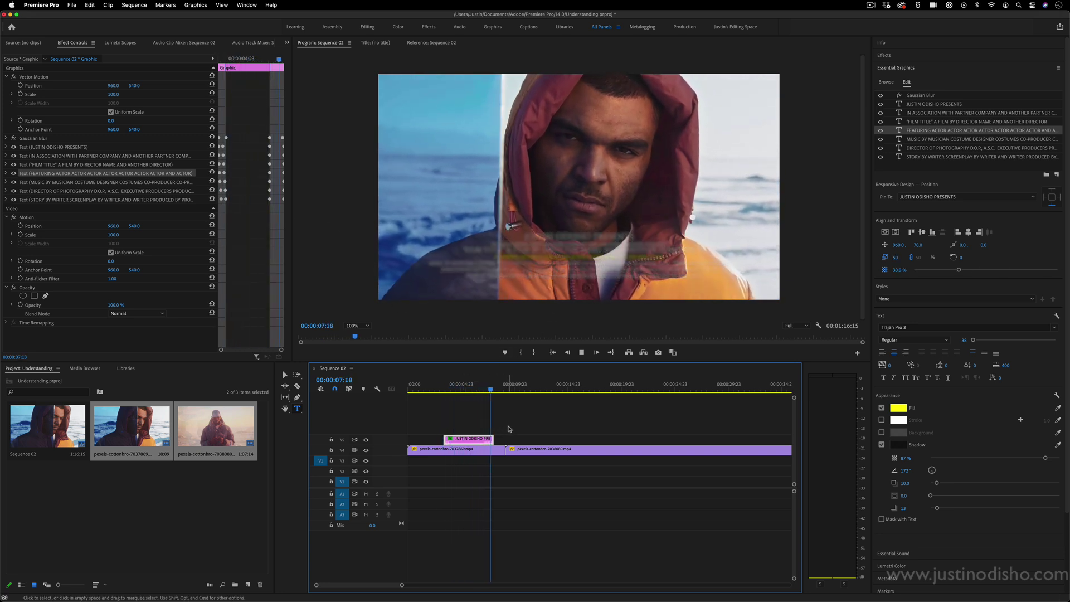
key(space)
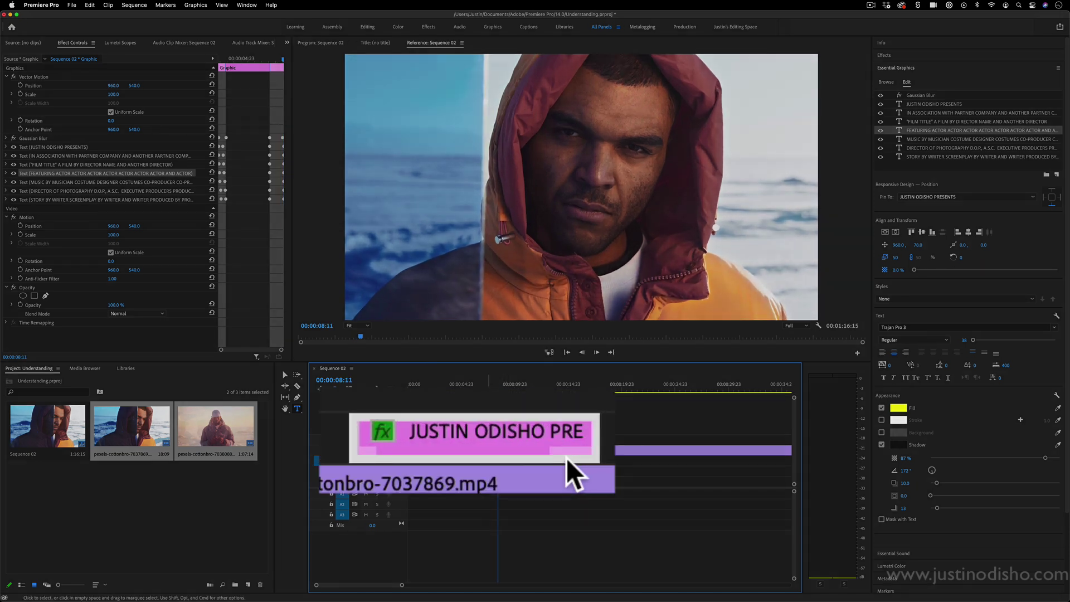
click(551, 426)
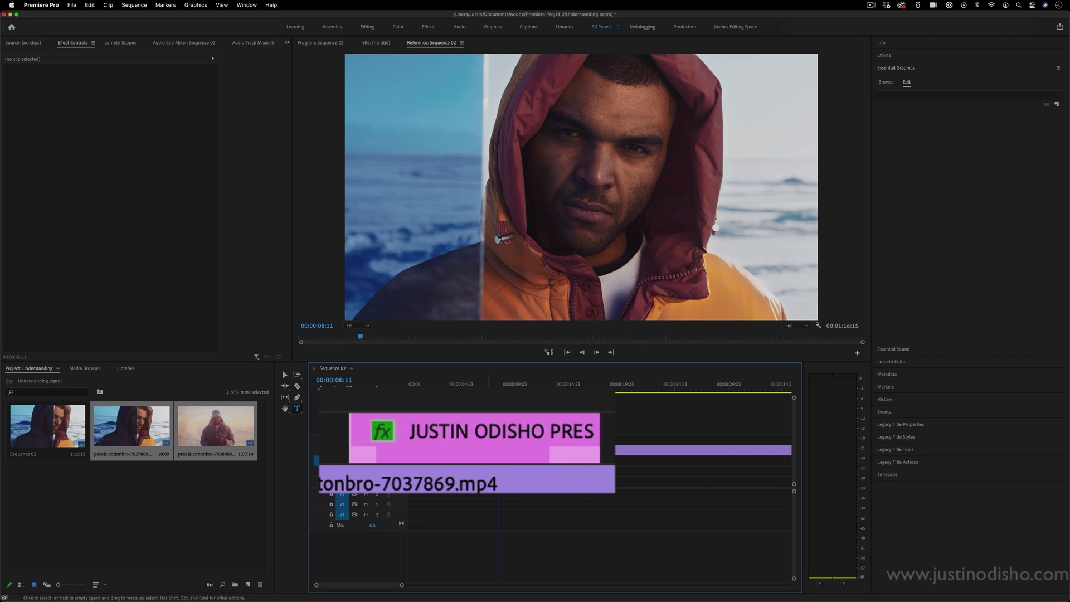
click(483, 384)
key(space)
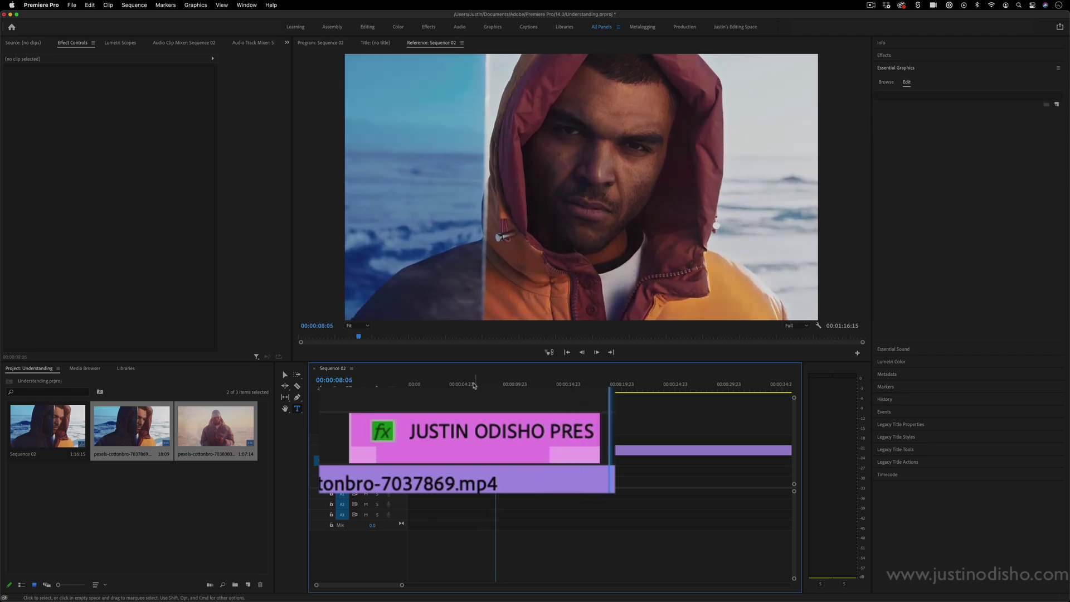
drag(473, 385, 443, 386)
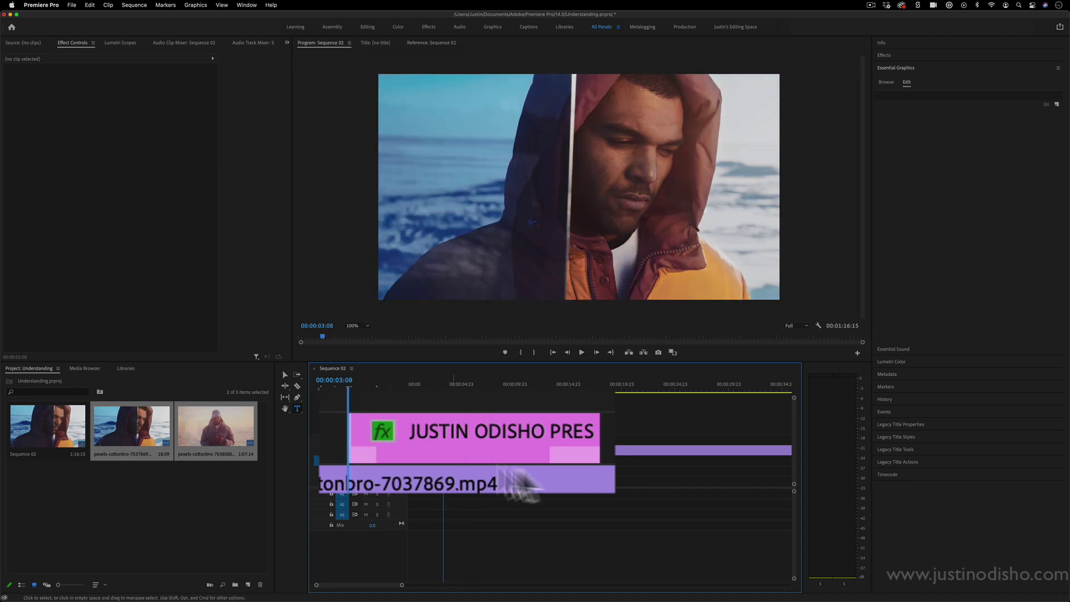
drag(444, 441, 454, 443)
Step: Preview the credits and inspect the Gaussian Blur blurriness keyframe, leaving it in place
click(460, 443)
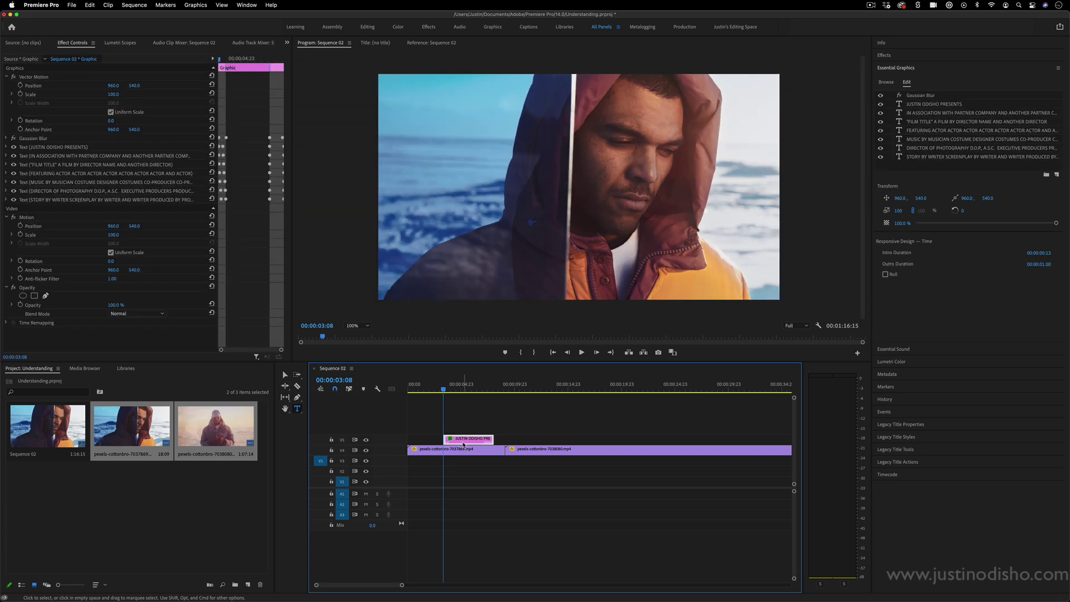
key(space)
key(space)
click(8, 140)
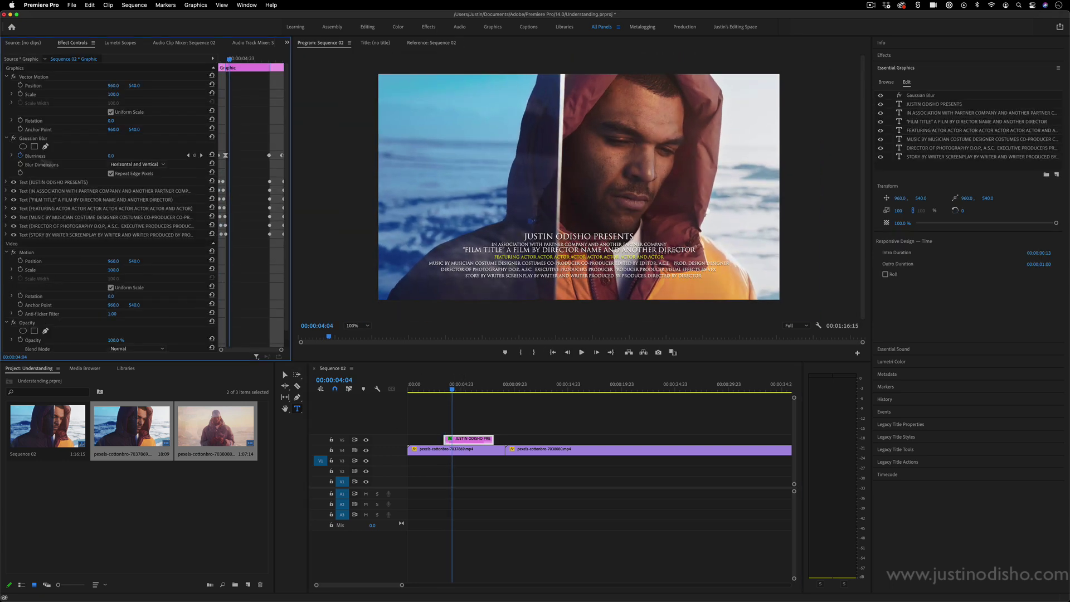
click(45, 138)
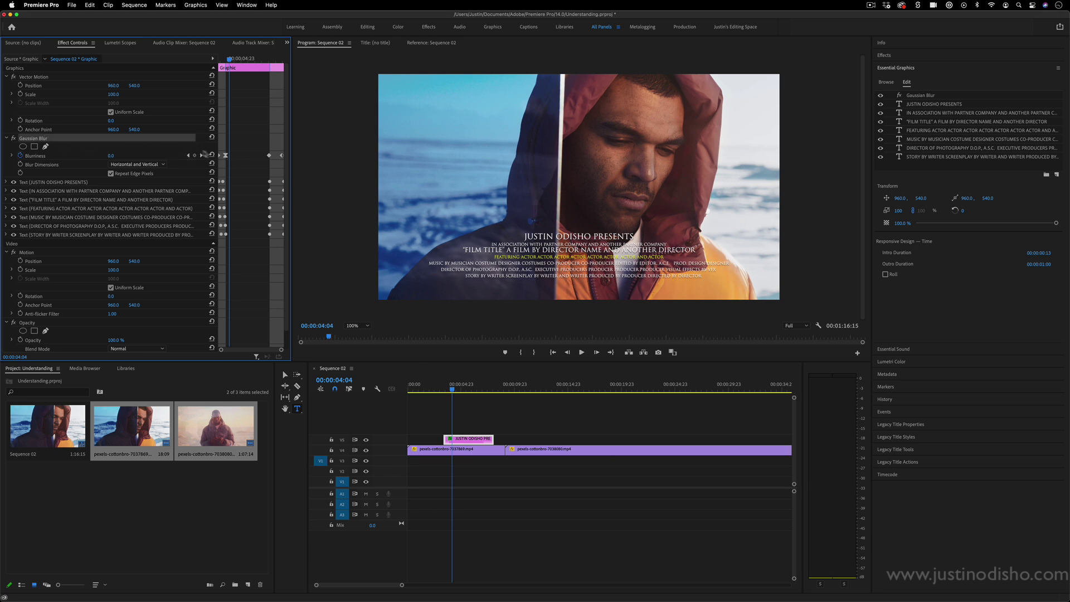
mouse_move(227, 157)
mouse_down()
mouse_move(245, 157)
mouse_move(224, 158)
mouse_up()
click(224, 157)
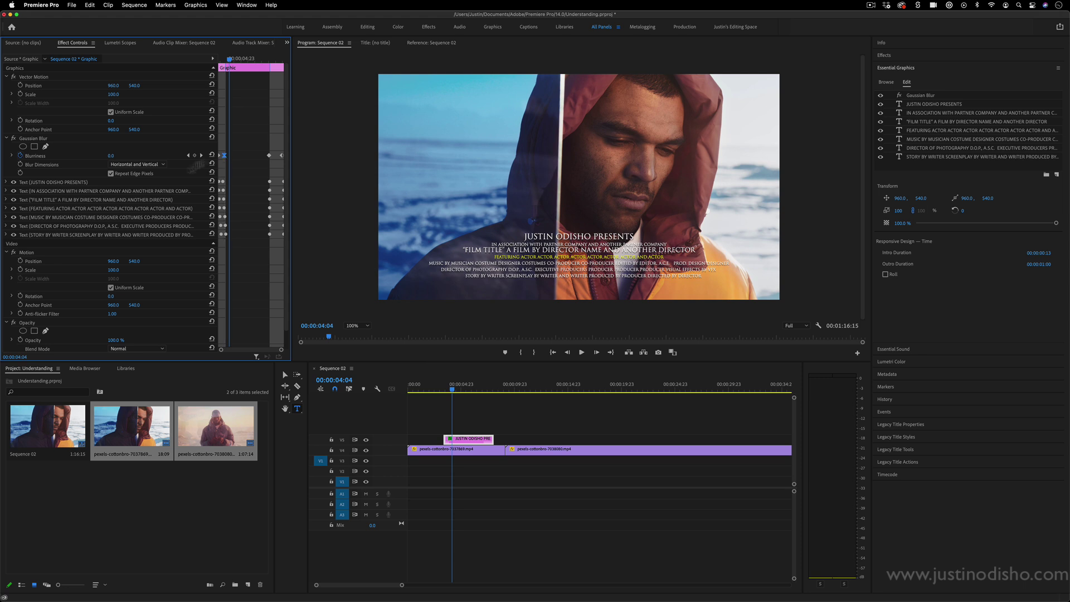
Step: Move the first two credit lines' opacity and scale keyframes to 00:00:04:04
click(7, 183)
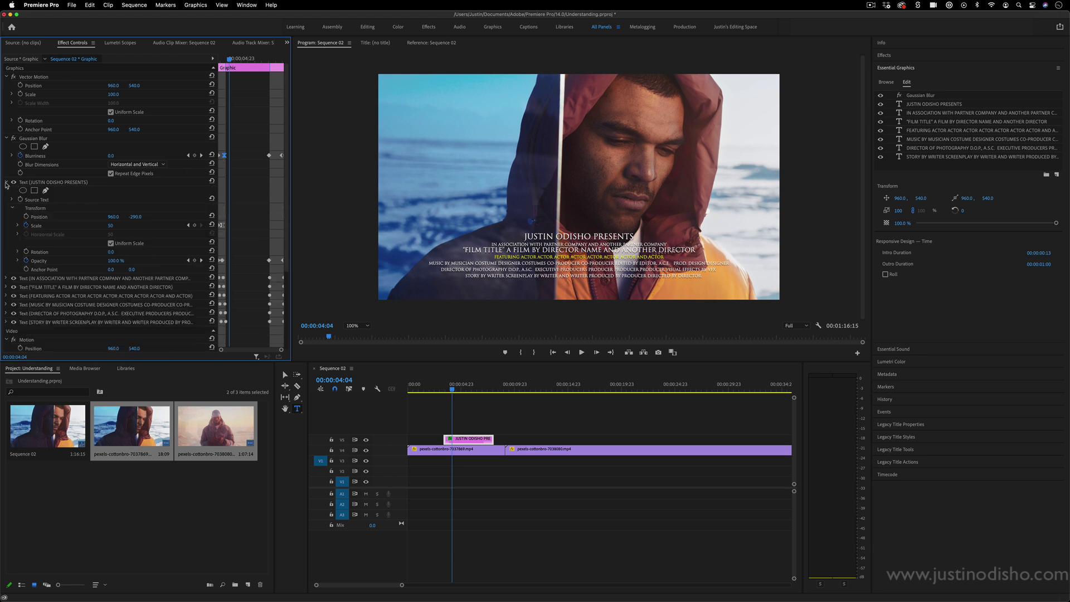
click(55, 184)
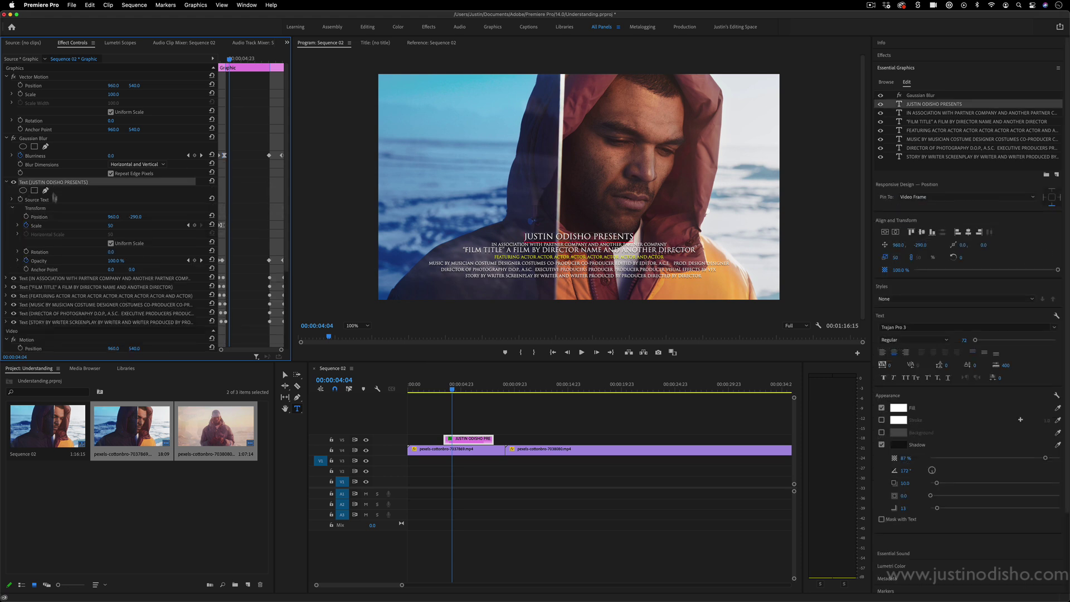
click(51, 227)
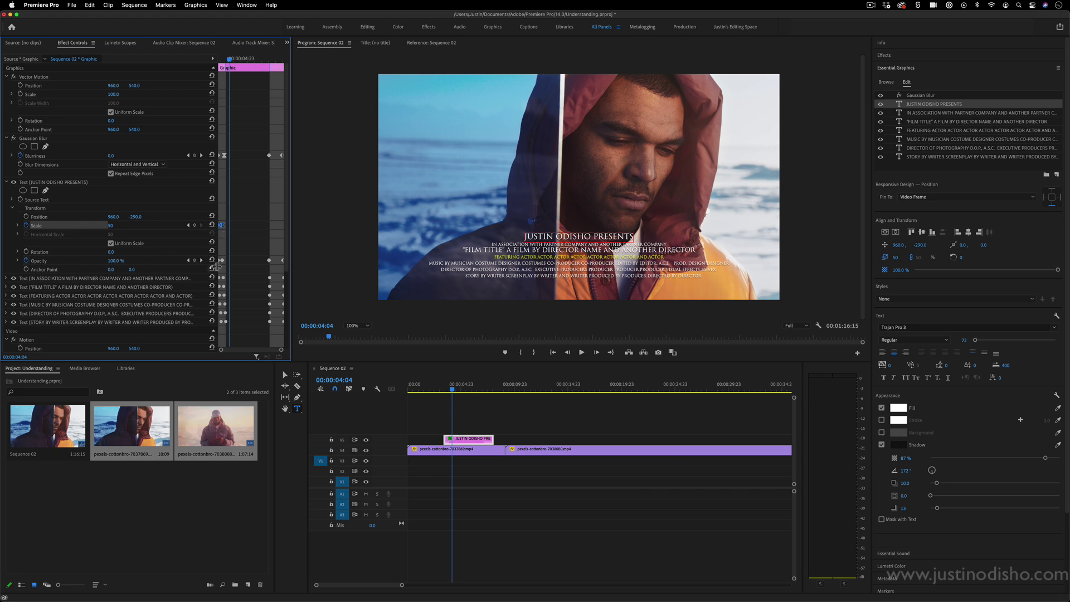
click(230, 71)
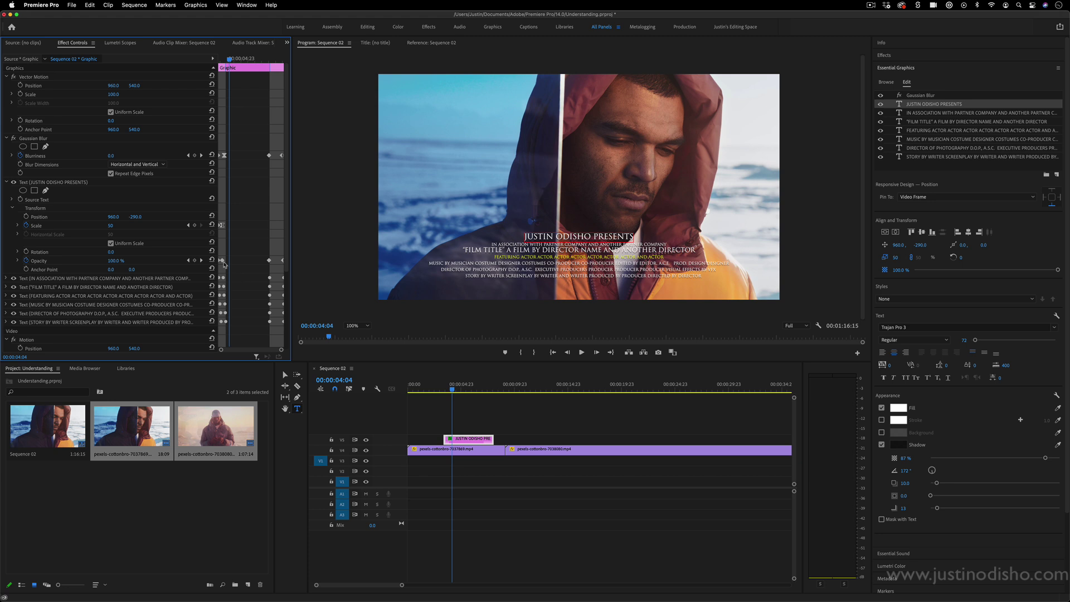
drag(236, 260, 224, 263)
click(6, 278)
scroll(52, 289, down, 1)
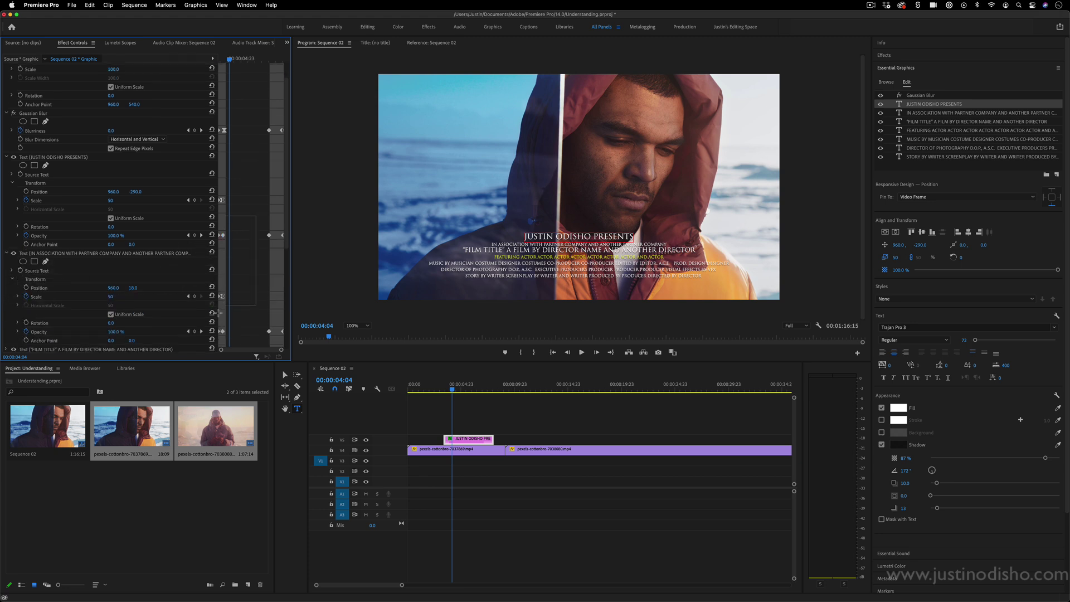
scroll(89, 247, down, 1)
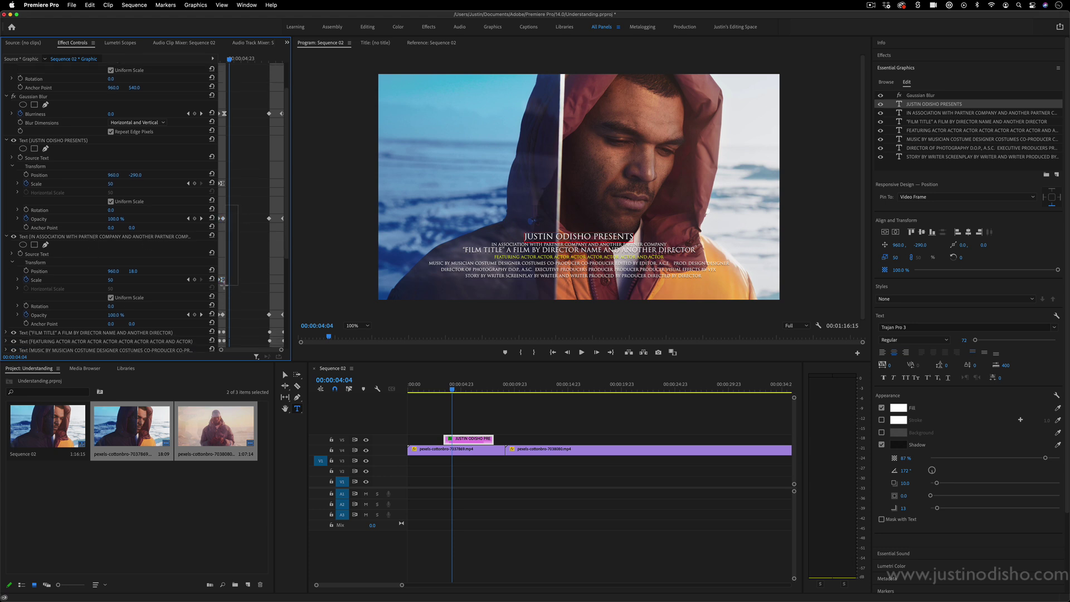
drag(226, 282, 229, 282)
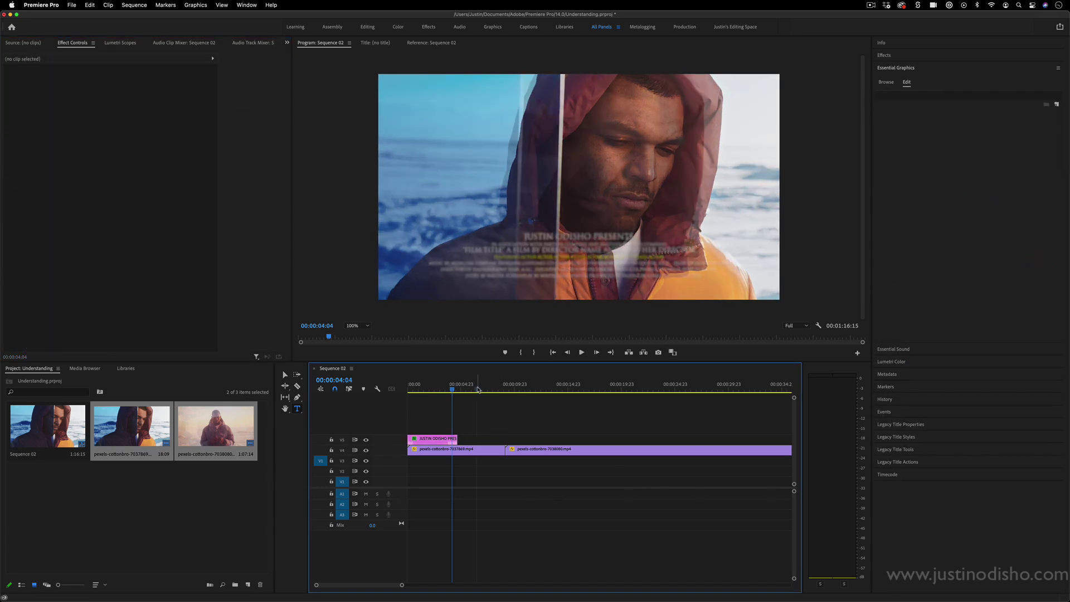
Step: Add the Angled Bar Wipe Transition template to V5 near the cut between the clips
click(478, 389)
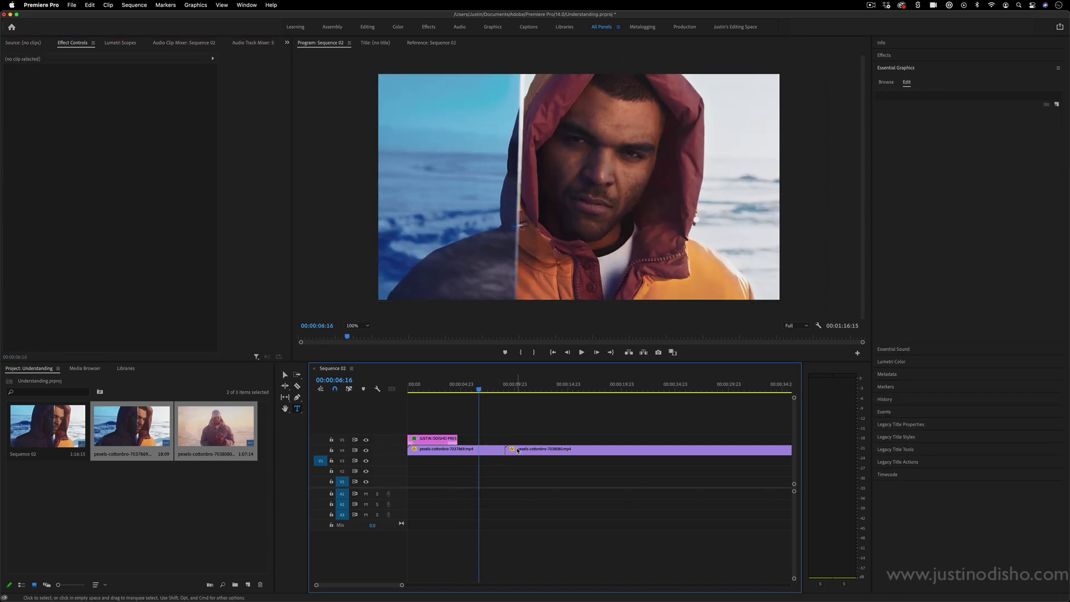
click(518, 450)
click(888, 82)
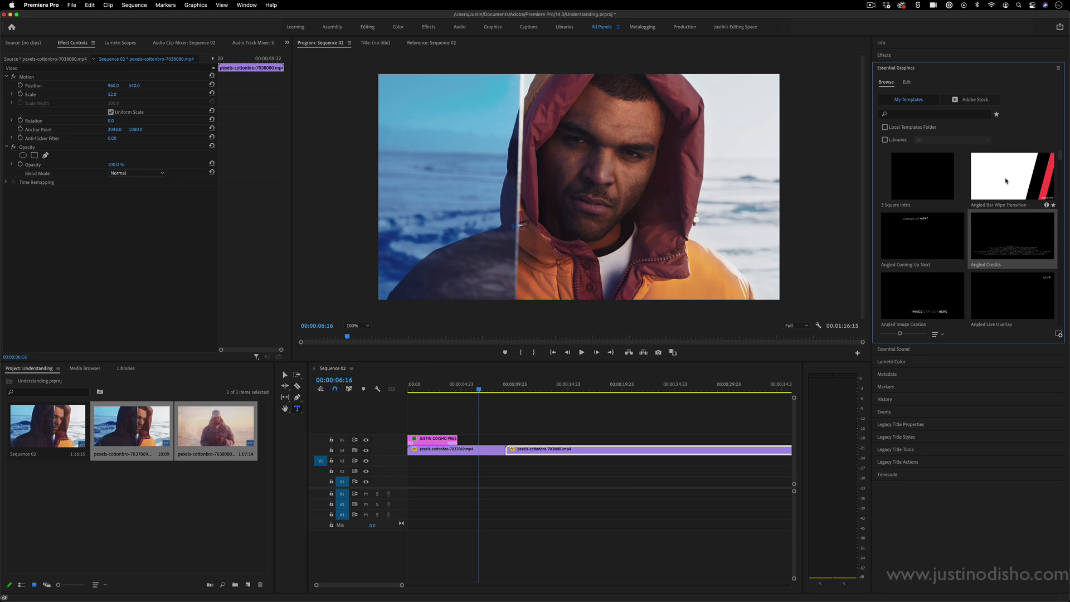
drag(1021, 180, 510, 440)
click(507, 389)
Step: Line the wipe up over the cut and preview it back to the red-bar frame
key(Left)
key(=)
key(=)
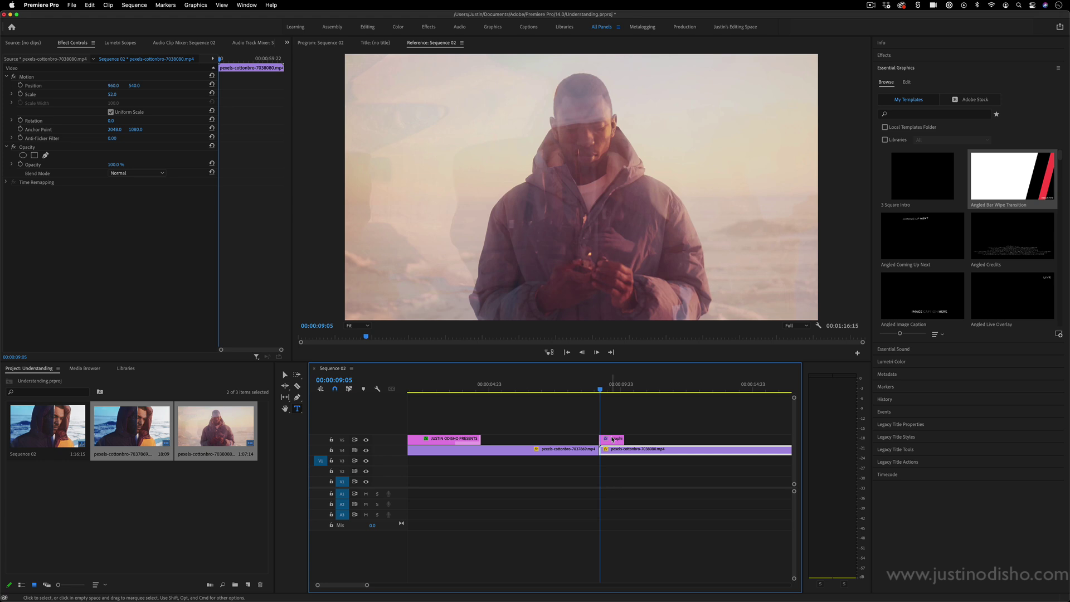
drag(613, 439, 600, 440)
mouse_move(580, 385)
mouse_down()
mouse_move(612, 389)
mouse_move(582, 387)
mouse_up()
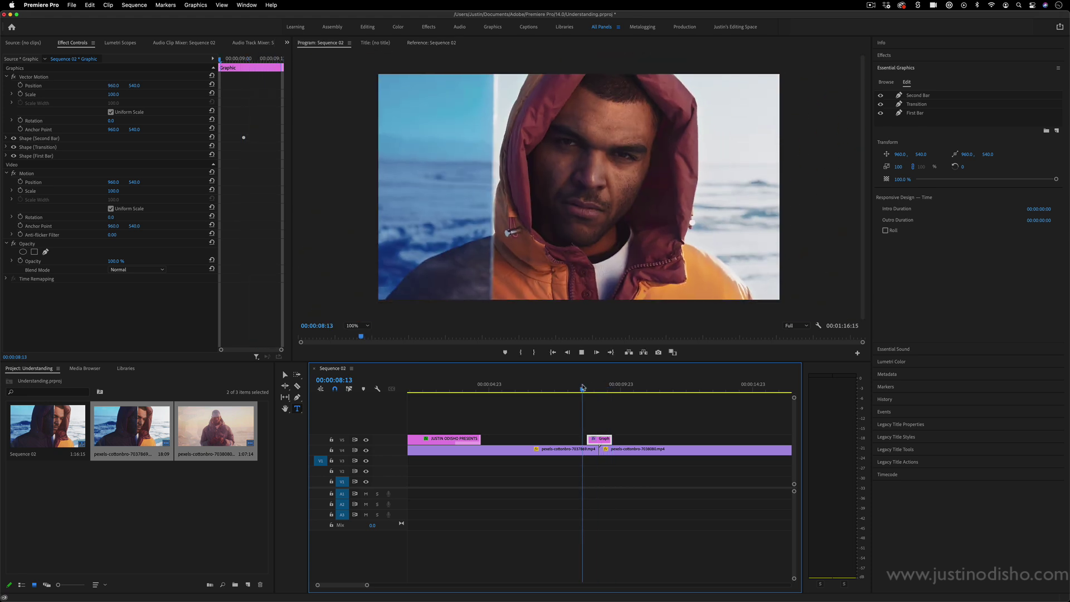
key(space)
key(space)
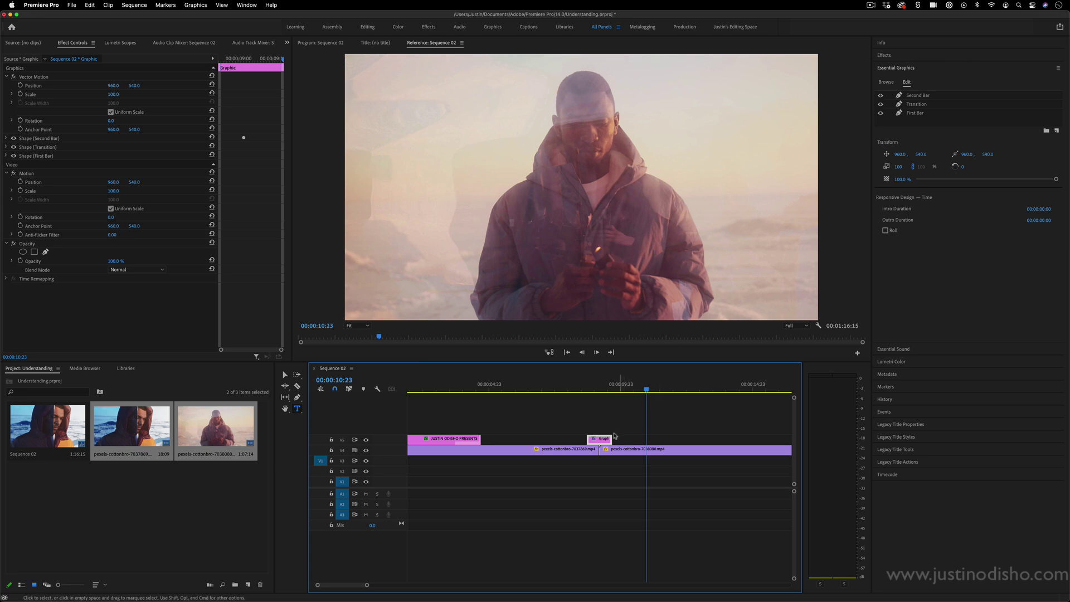
drag(608, 388, 596, 390)
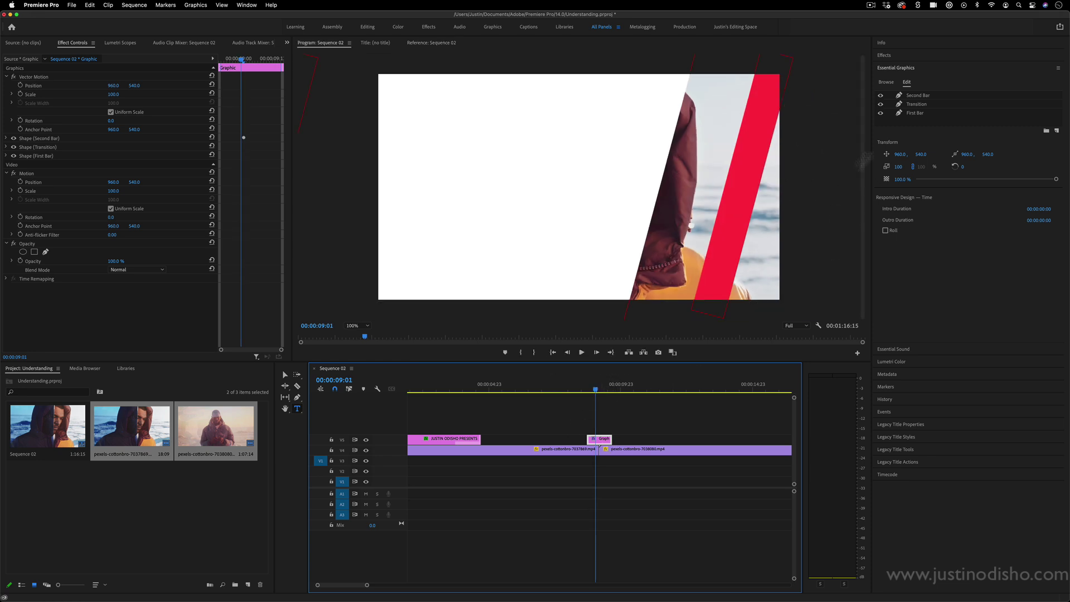
Step: Change the wipe's Second Bar fill from red to bright yellow
click(921, 105)
click(921, 98)
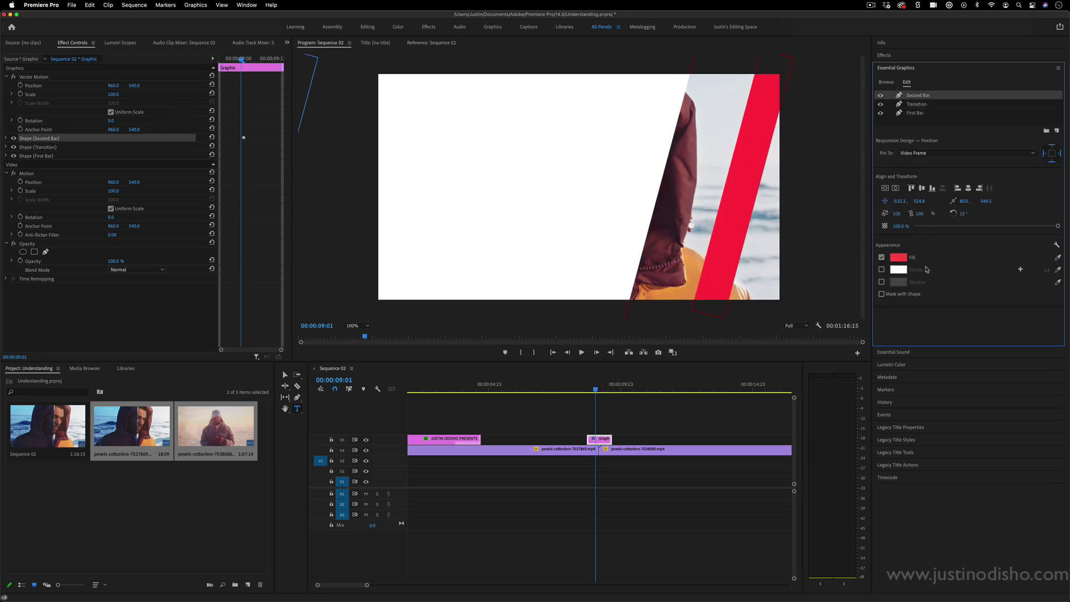
click(900, 256)
click(546, 227)
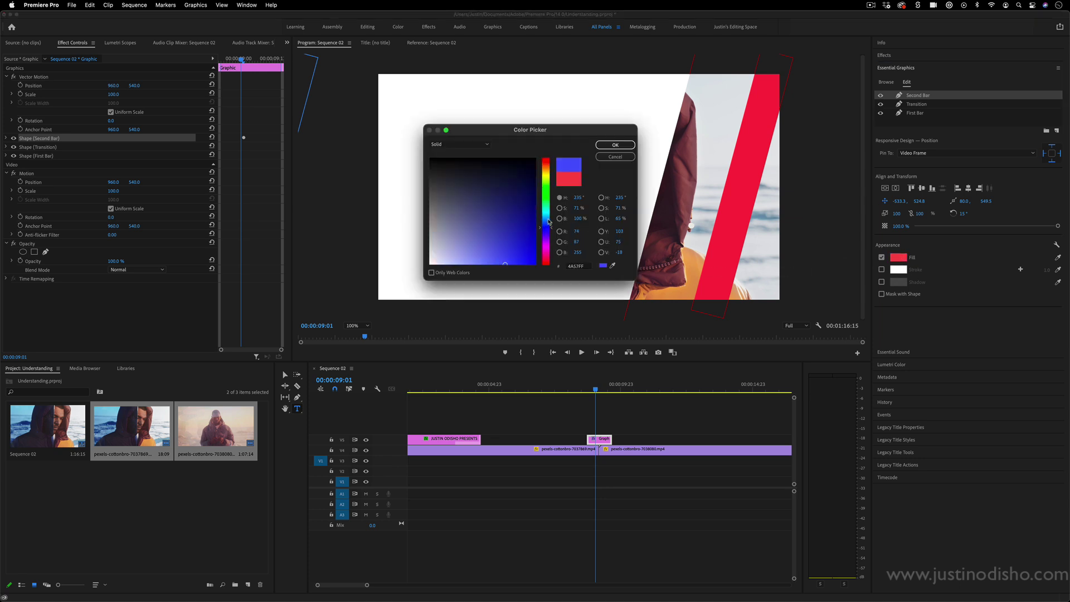
drag(517, 238, 547, 275)
click(546, 173)
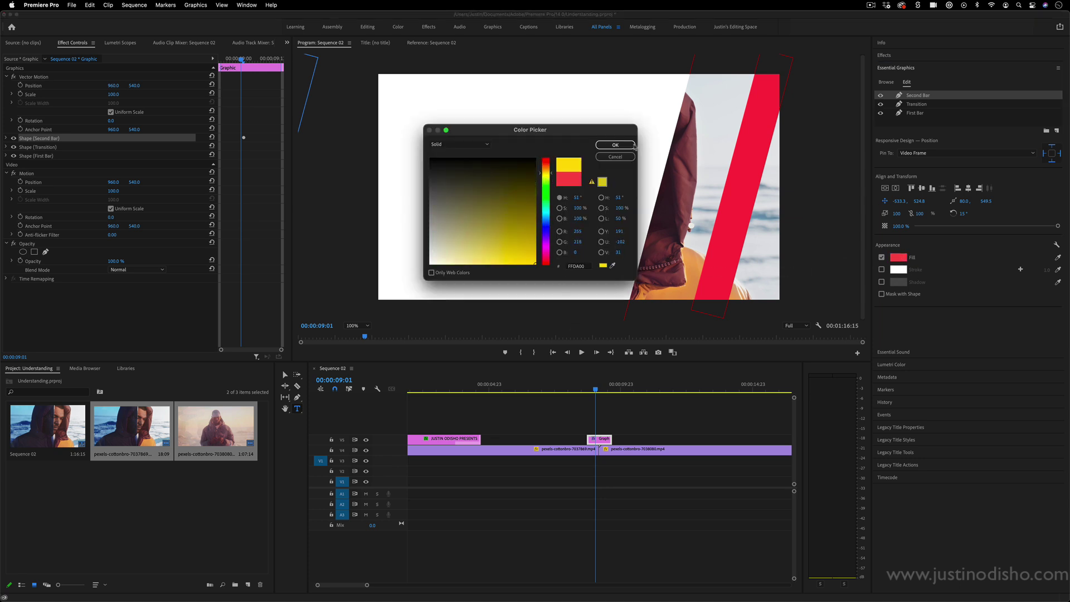
click(615, 144)
Step: Preview the recoloured wipe and add the Follow Button template to V5 near 00:00:34
click(593, 389)
mouse_move(592, 389)
mouse_down()
mouse_move(613, 389)
mouse_move(596, 388)
mouse_up()
click(946, 98)
click(916, 113)
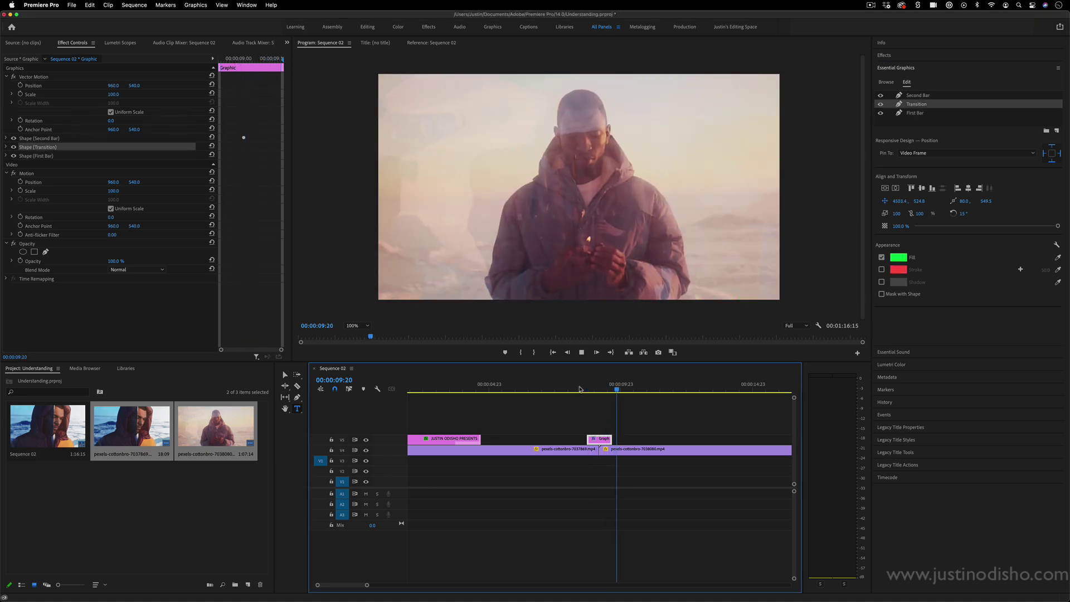
key(space)
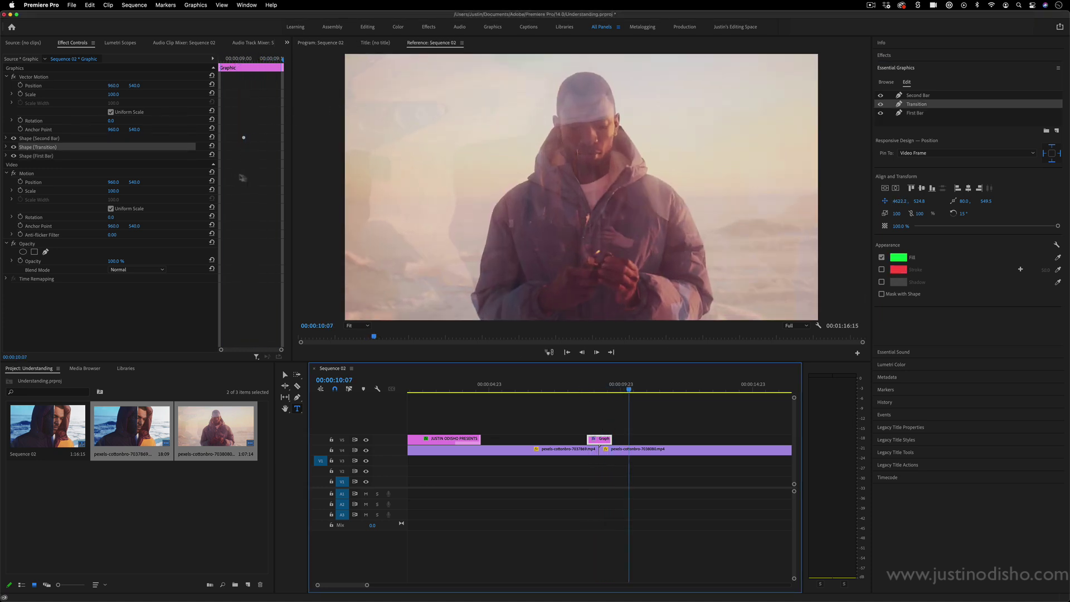
click(6, 139)
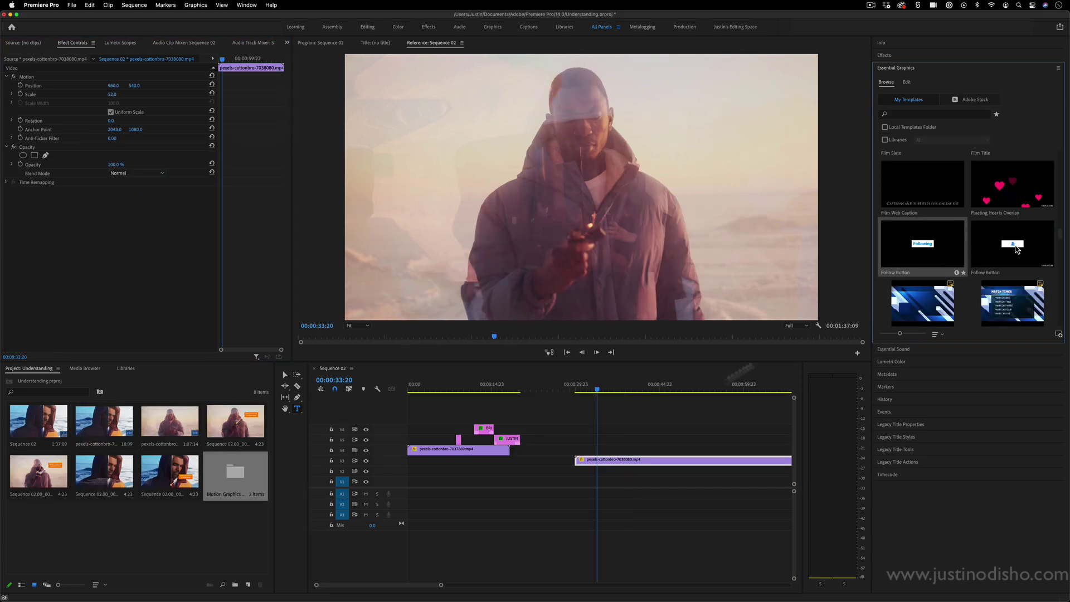
drag(1017, 250, 603, 441)
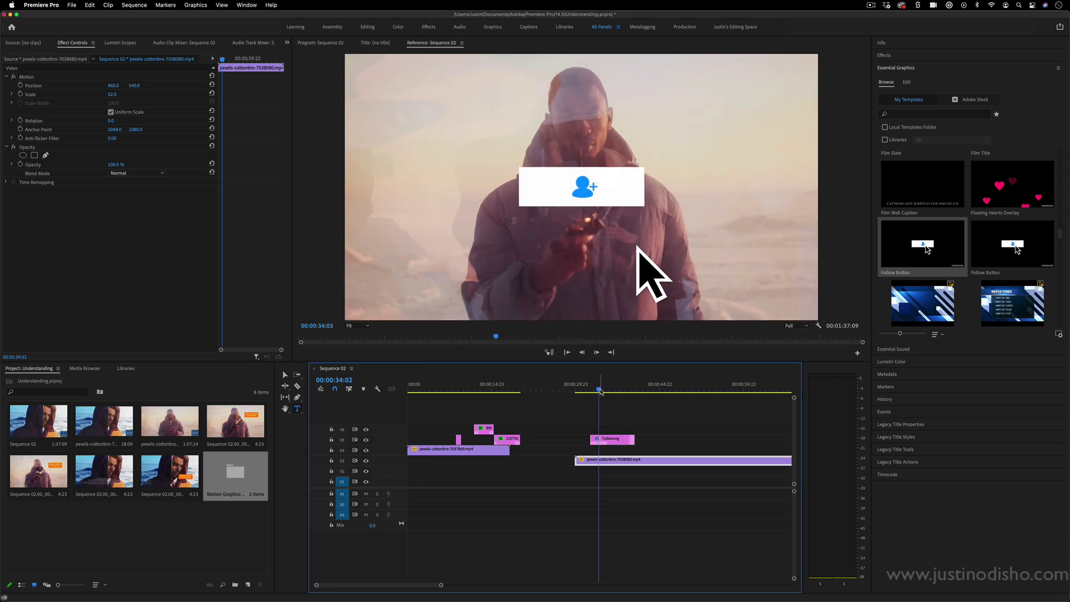
Step: Preview the Following graphic and add the Floating Hearts Overlay to V5
click(603, 391)
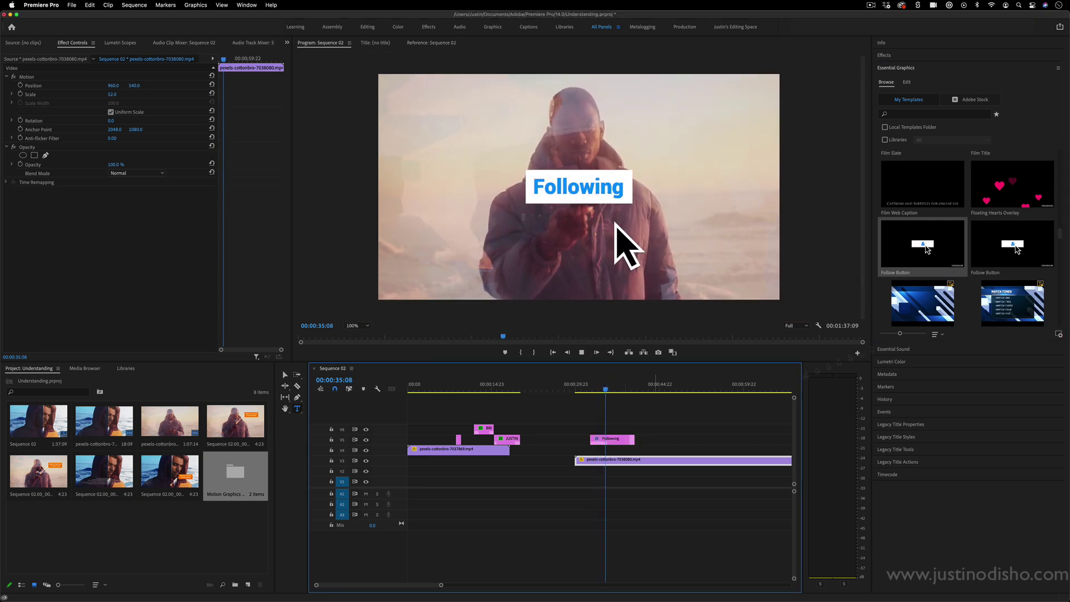
drag(1012, 187, 670, 440)
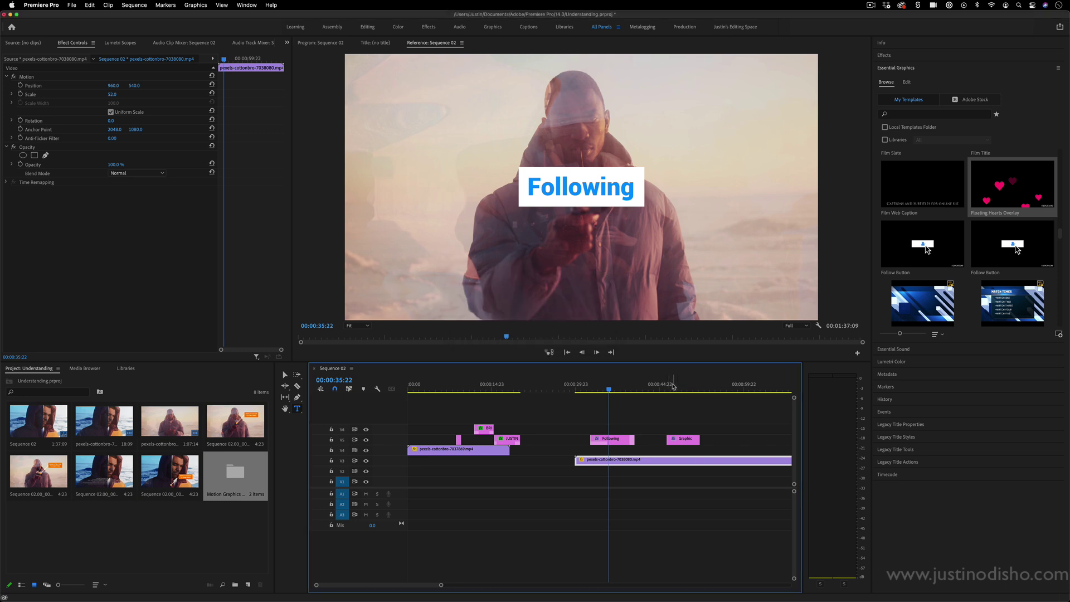
click(674, 388)
key(space)
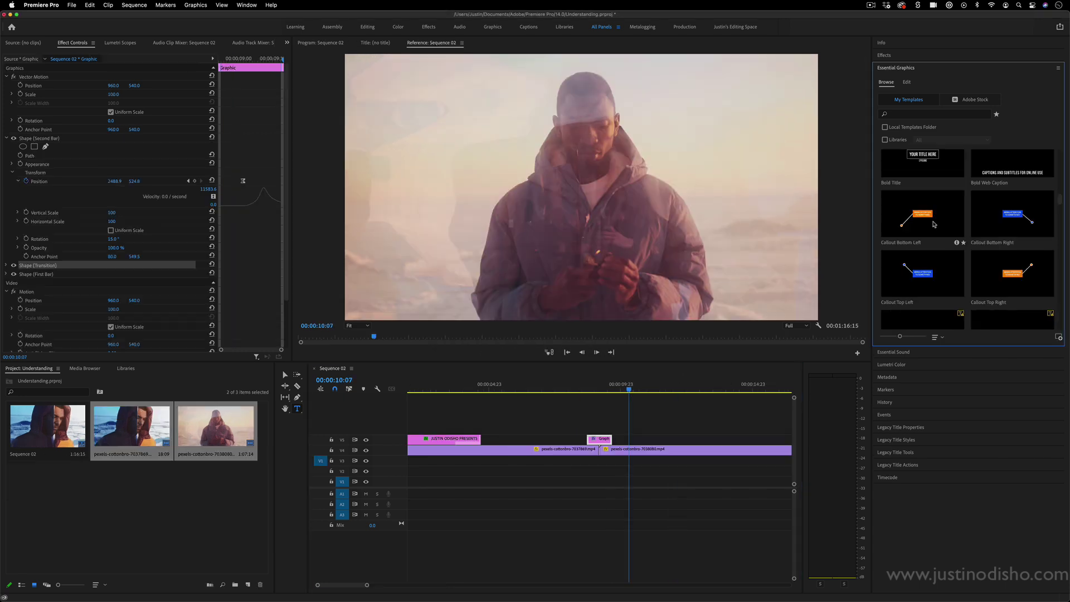
Step: Add the Callout Bottom Left graphic, set its Position X to 1489, and play it
drag(935, 223, 642, 439)
click(658, 387)
click(663, 439)
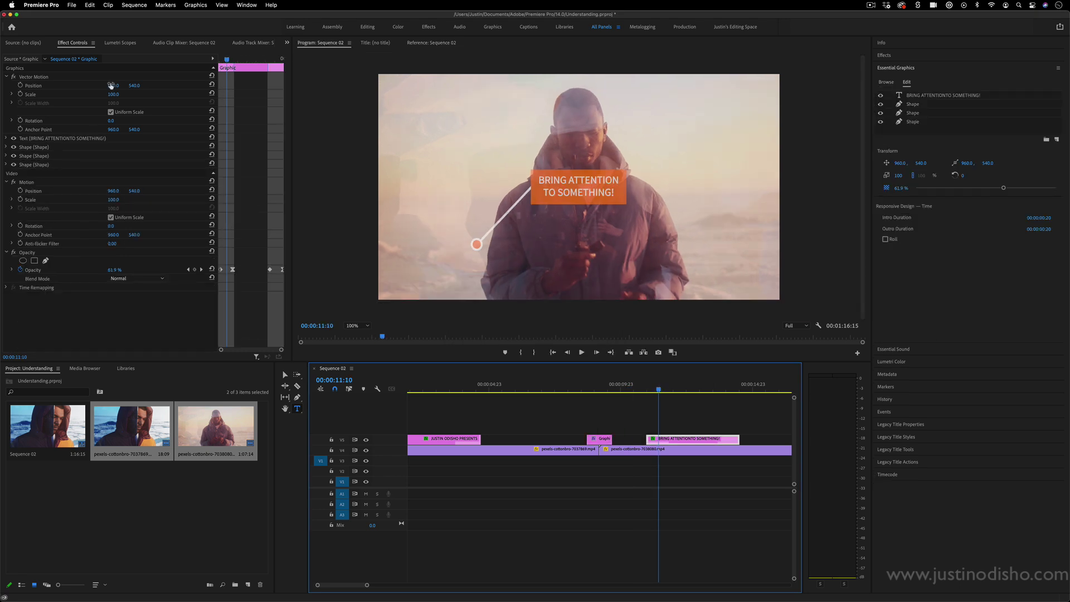
drag(111, 85, 406, 86)
click(650, 388)
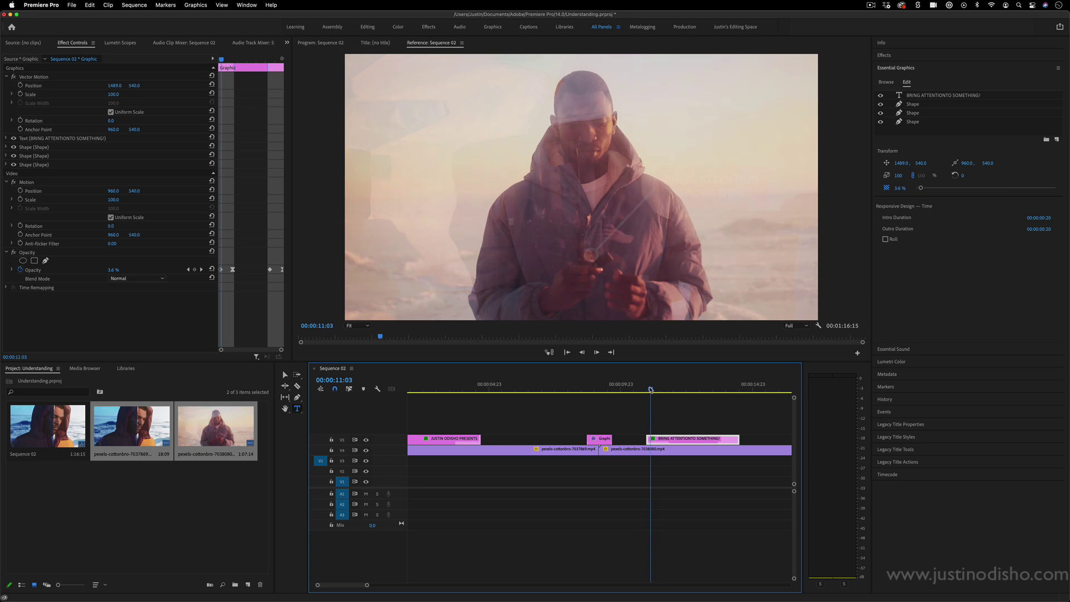
key(space)
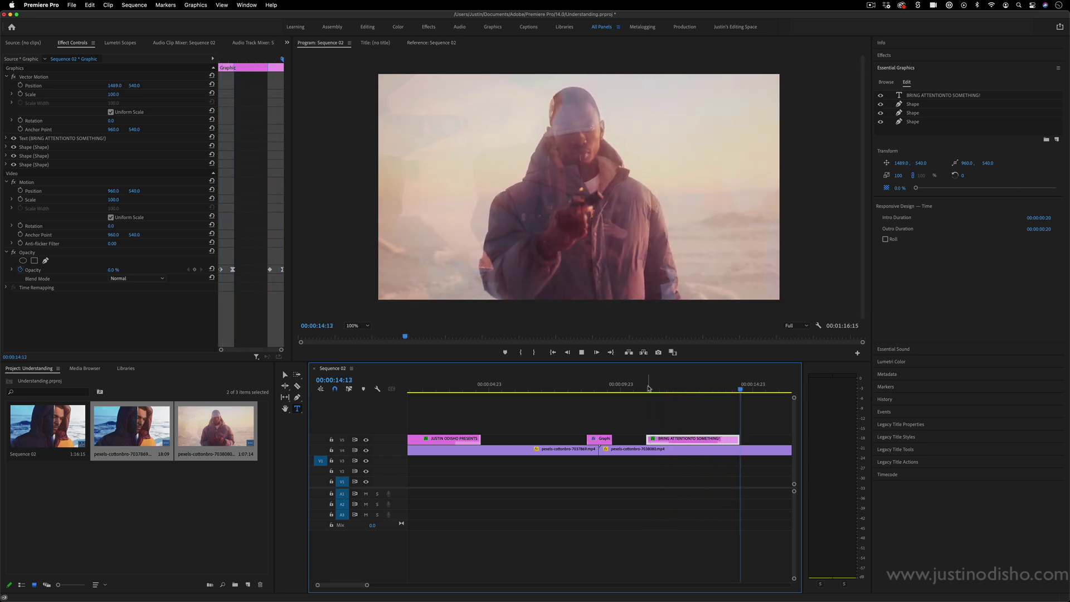
key(space)
Step: Scroll the template library up to Classic Slate, Classic Title and Clean Transition
click(887, 82)
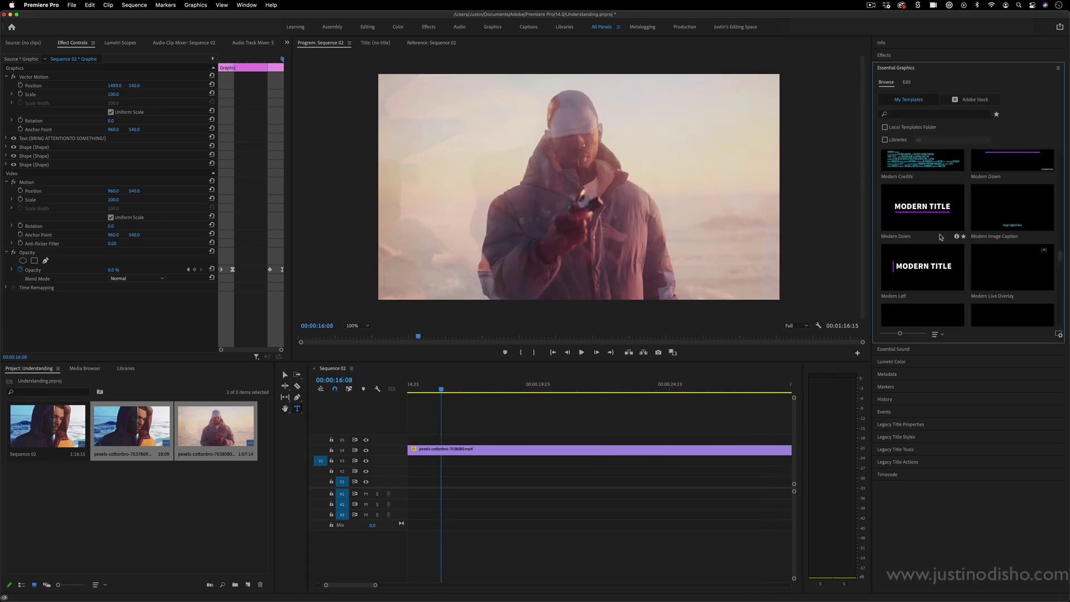
scroll(942, 237, up, 10)
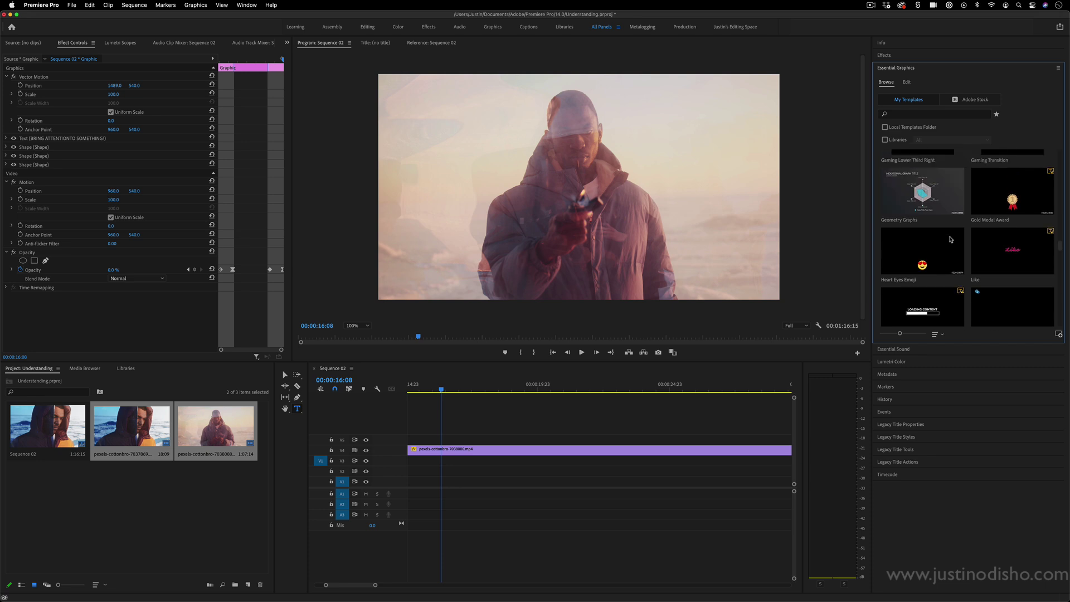
scroll(951, 239, up, 5)
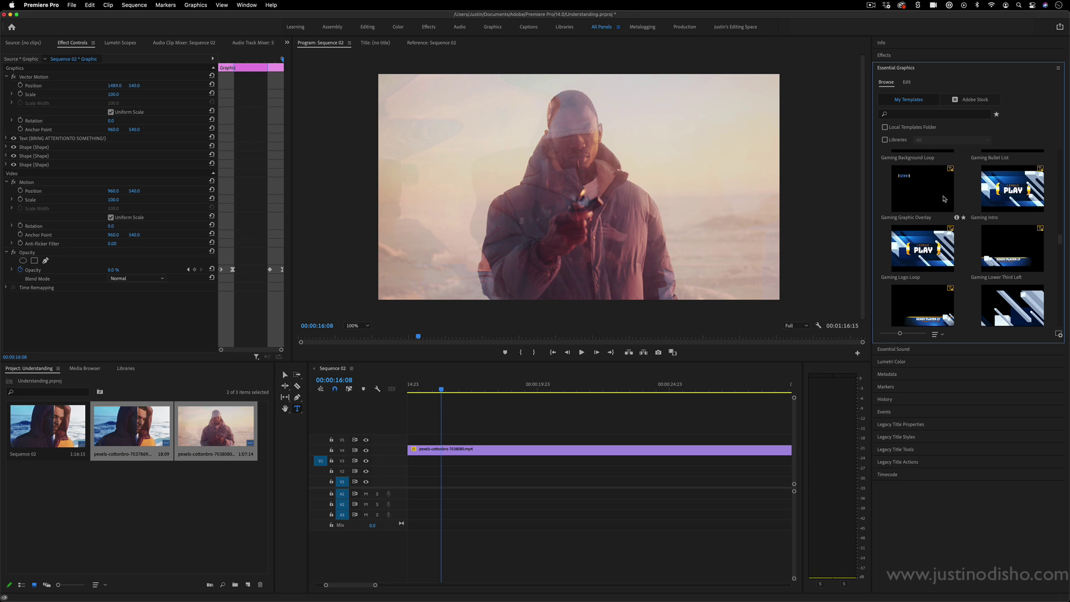
drag(1063, 241, 1063, 219)
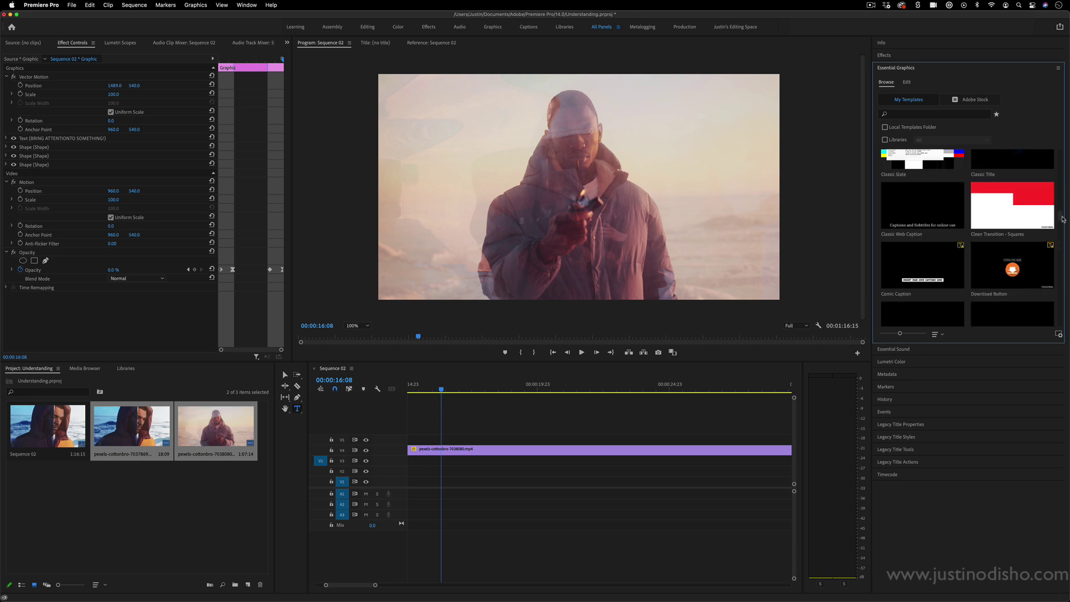